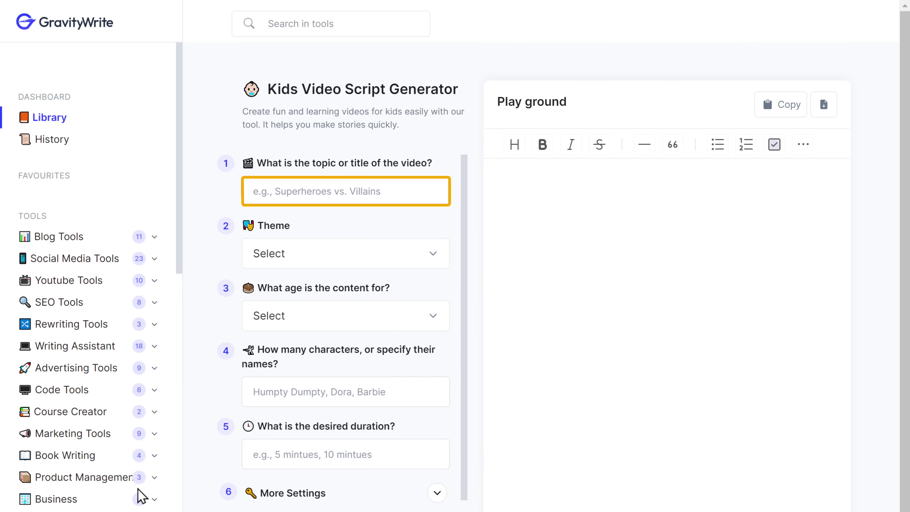
Step: Fill in the 'Jokes and Joy' topic, Joke theme, Preschoolers age, characters Bunny and Goatee, 1 minute
click(250, 191)
text(Jokes and Joy)
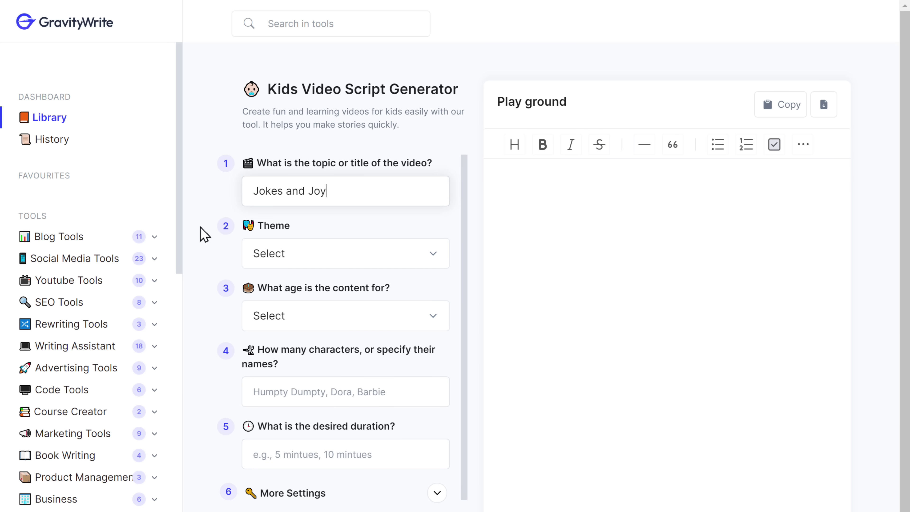
click(273, 262)
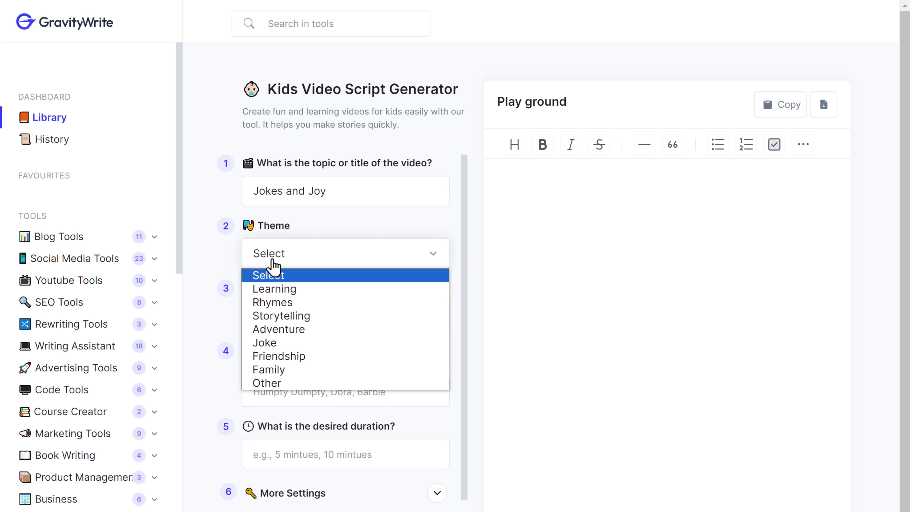
click(266, 344)
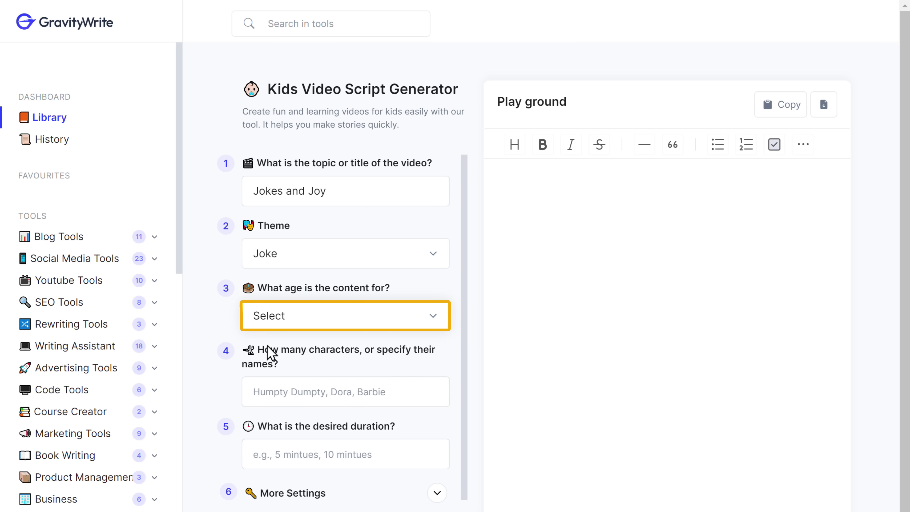
click(265, 327)
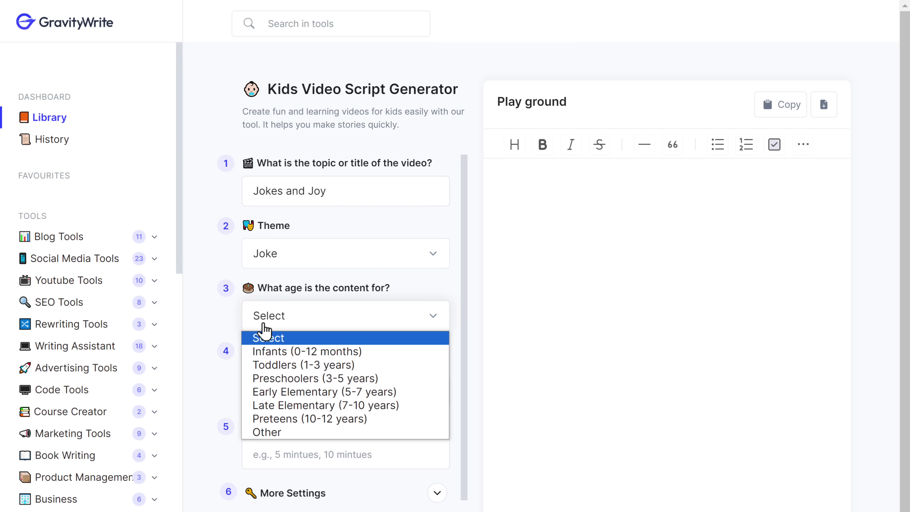
click(282, 379)
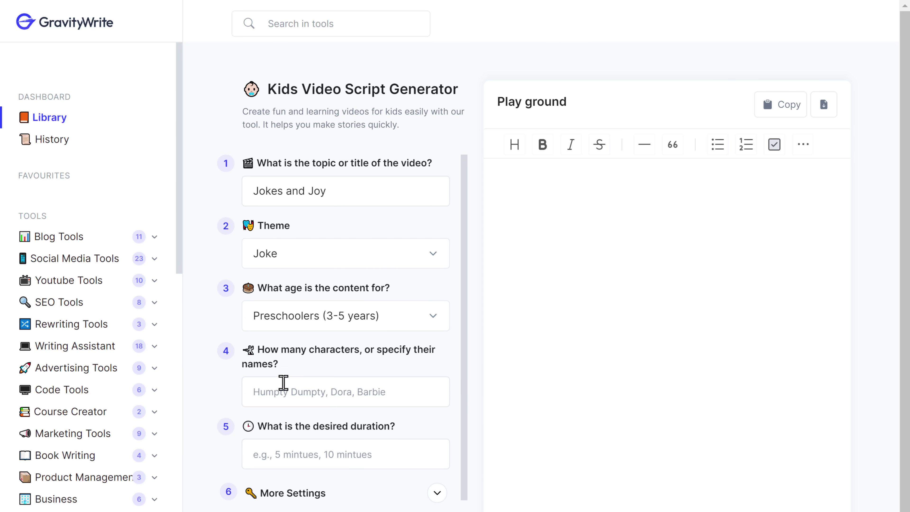
click(255, 392)
text(Bunny, Goatee)
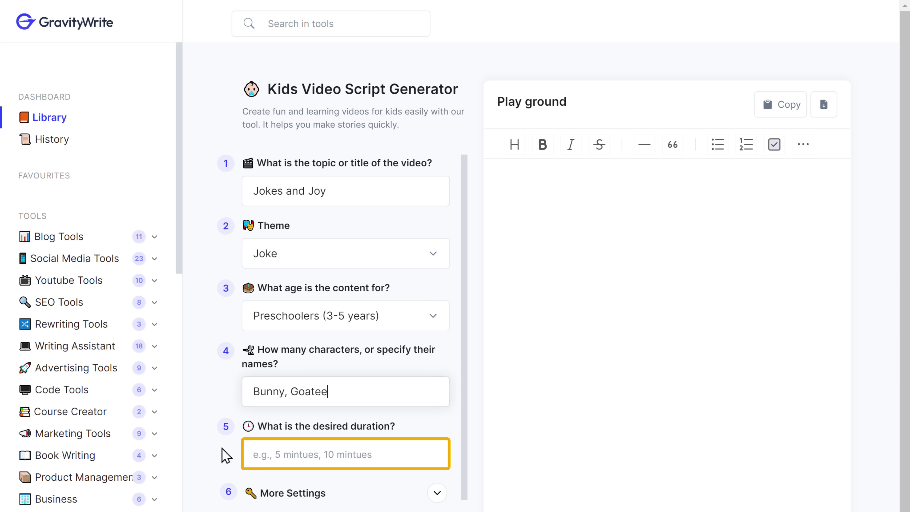
key(Tab)
text(1 minute)
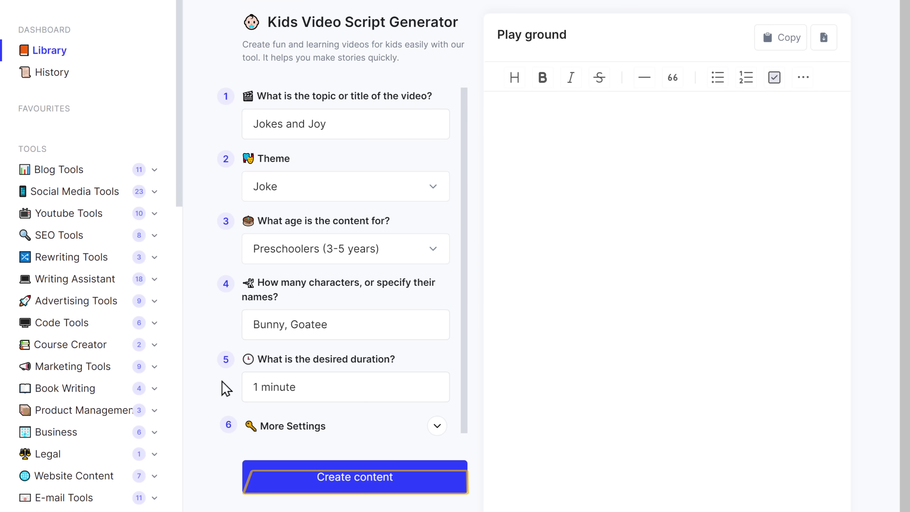
Step: Generate the kids video script, review it, and copy it
click(340, 481)
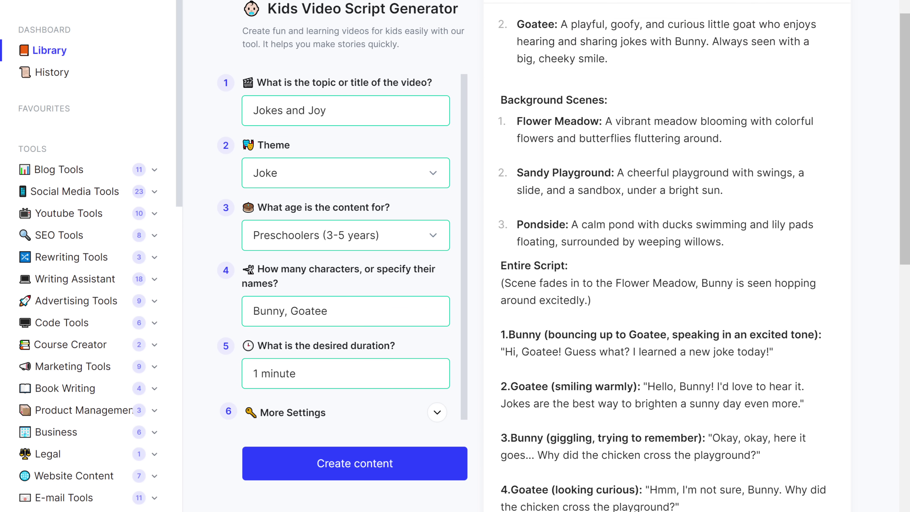
scroll(663, 251, down, 12)
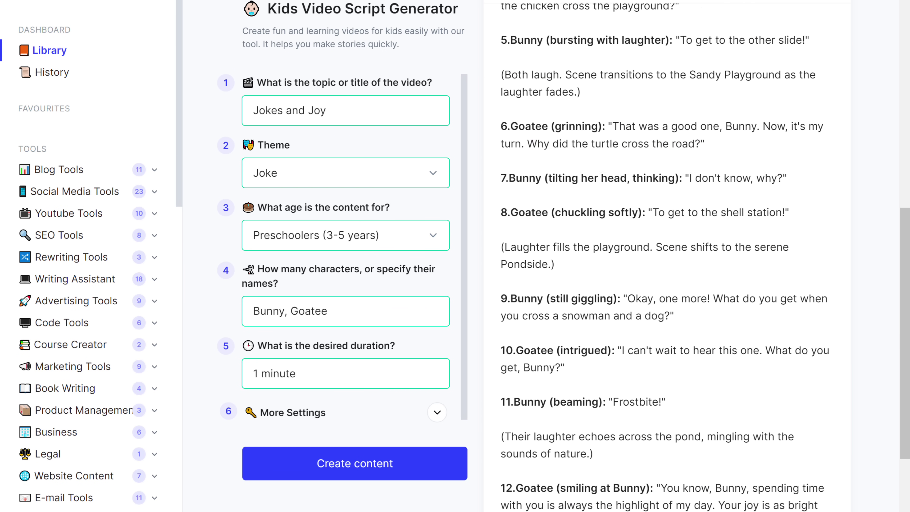
scroll(663, 251, down, 4)
scroll(664, 251, up, 20)
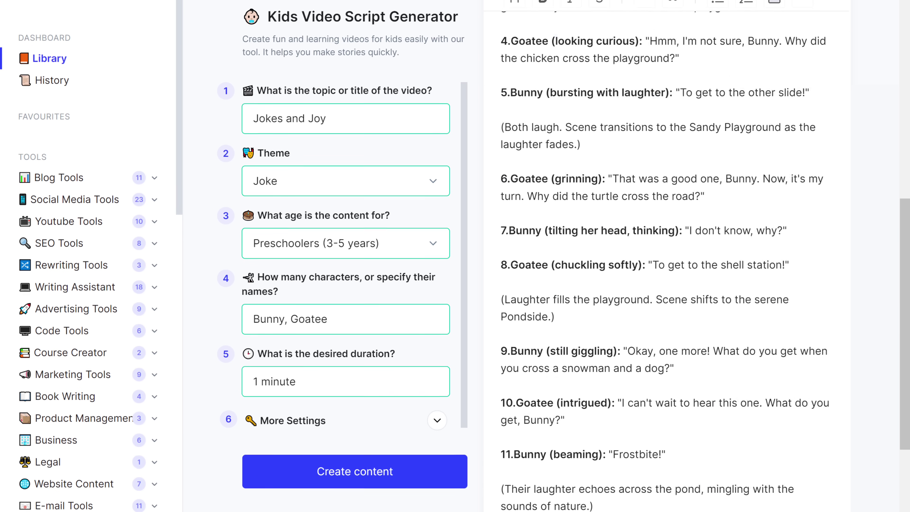
scroll(663, 251, up, 3)
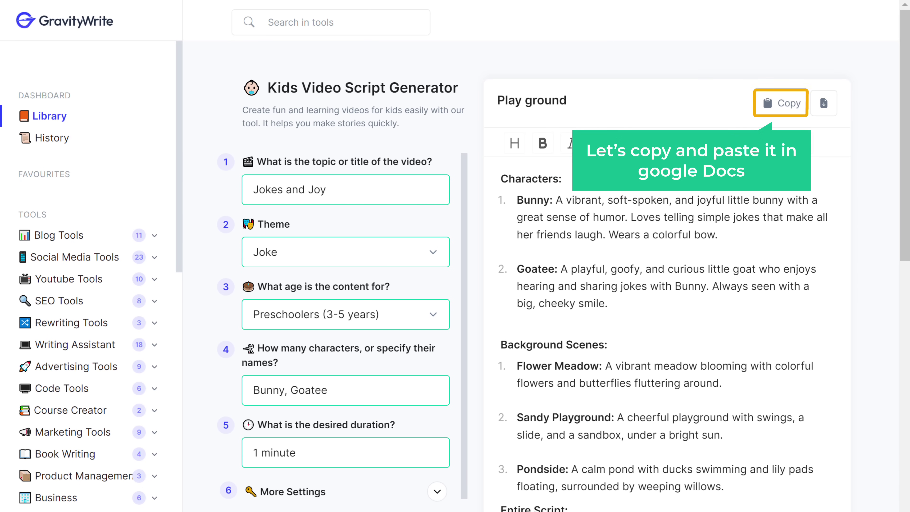
click(787, 112)
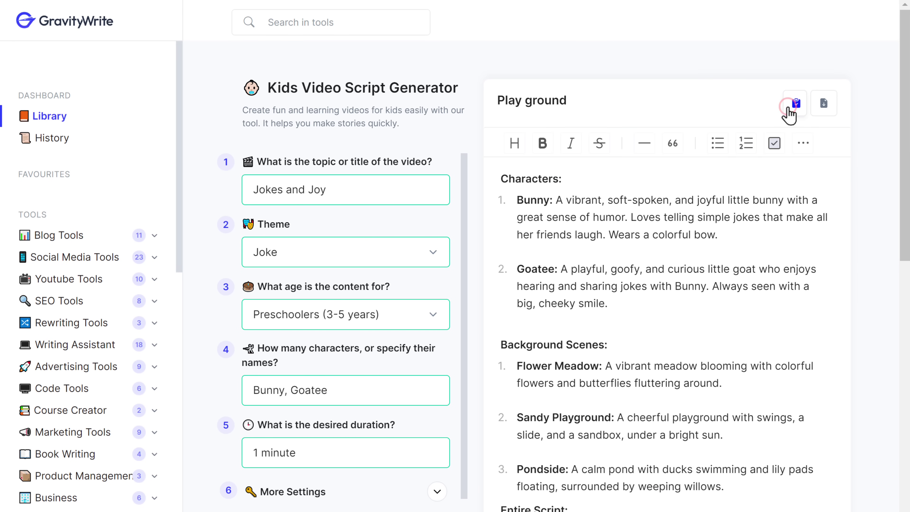
Step: Paste the copied script into the Untitled Google document
click(412, 16)
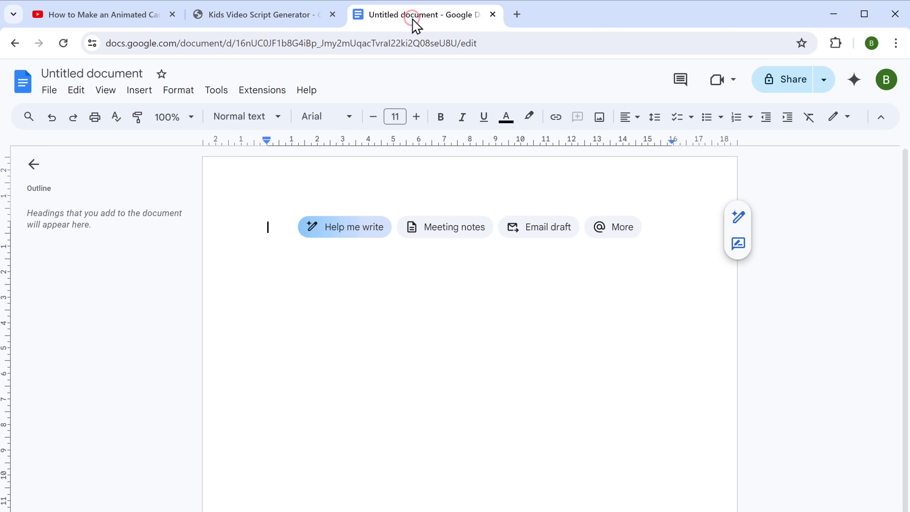
right_click(267, 227)
click(303, 297)
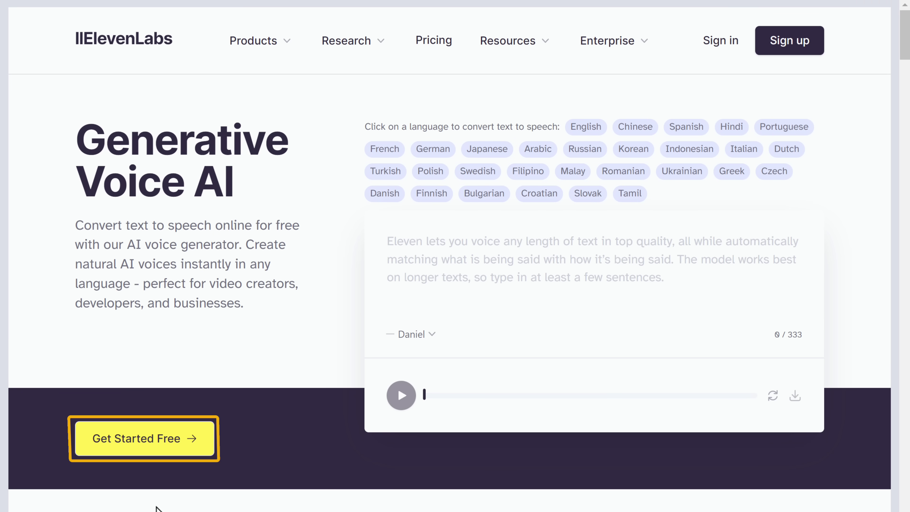
Step: Start ElevenLabs for free, preview the Kawaii Aerisita voice, and select it
click(129, 427)
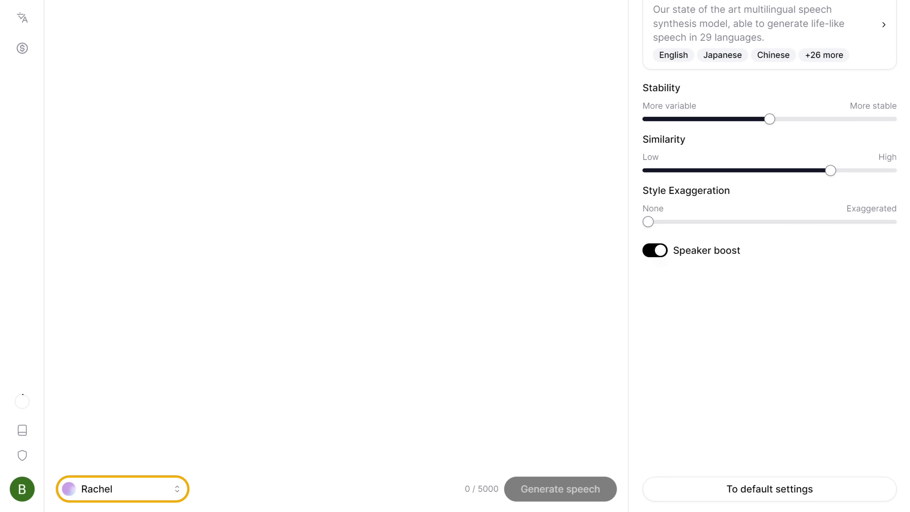
click(177, 488)
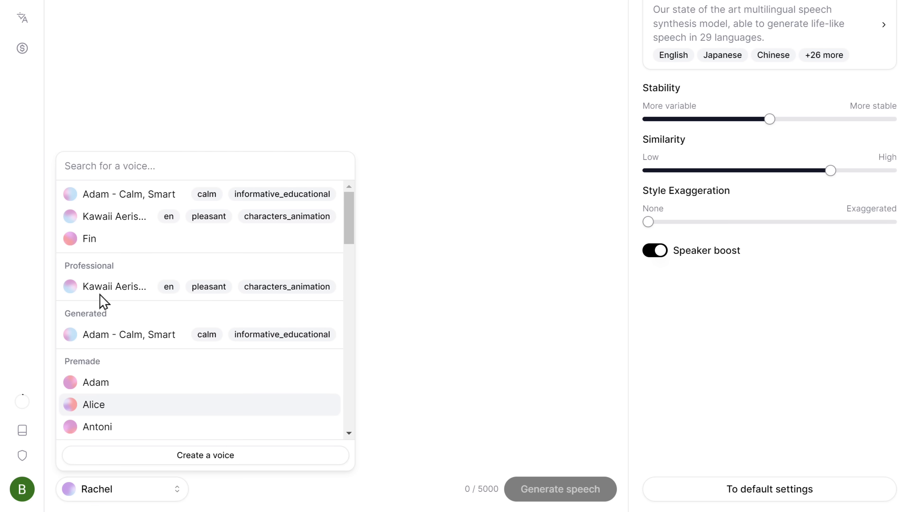
click(70, 217)
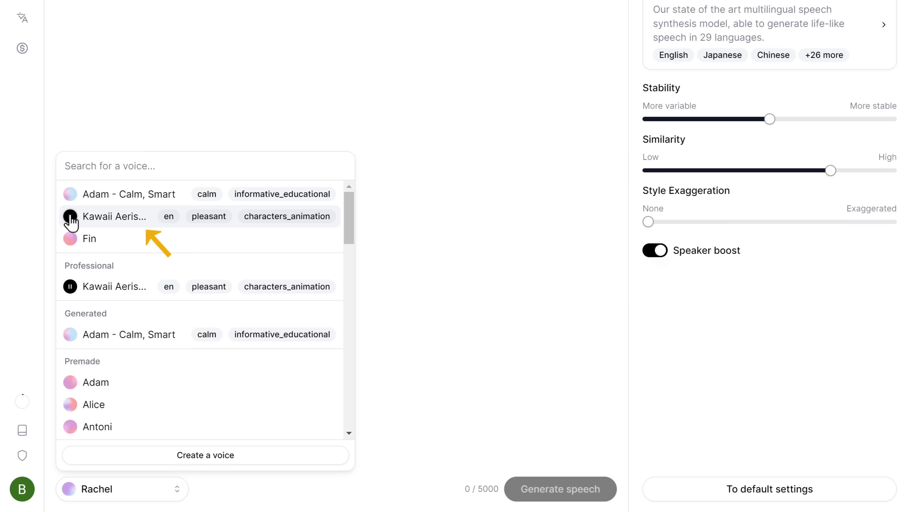
click(94, 221)
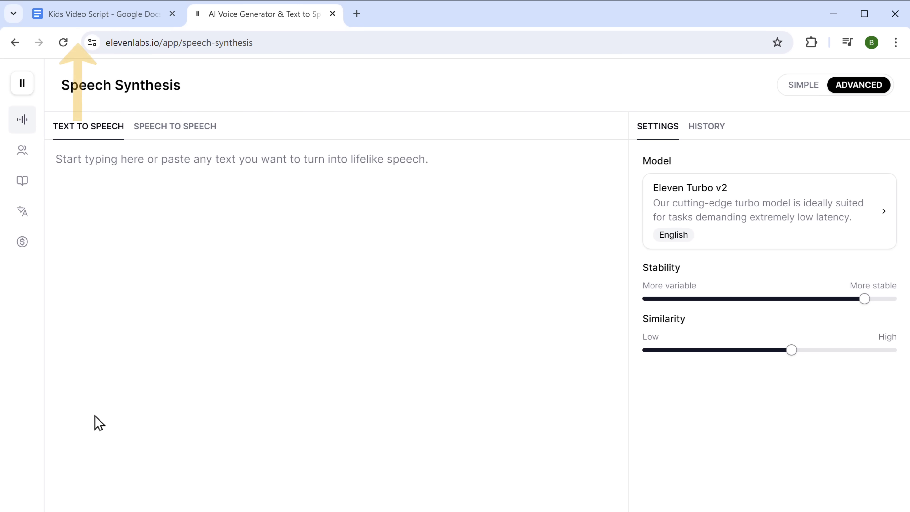
Step: Copy Bunny's first line from the Kids Video Script document
click(77, 19)
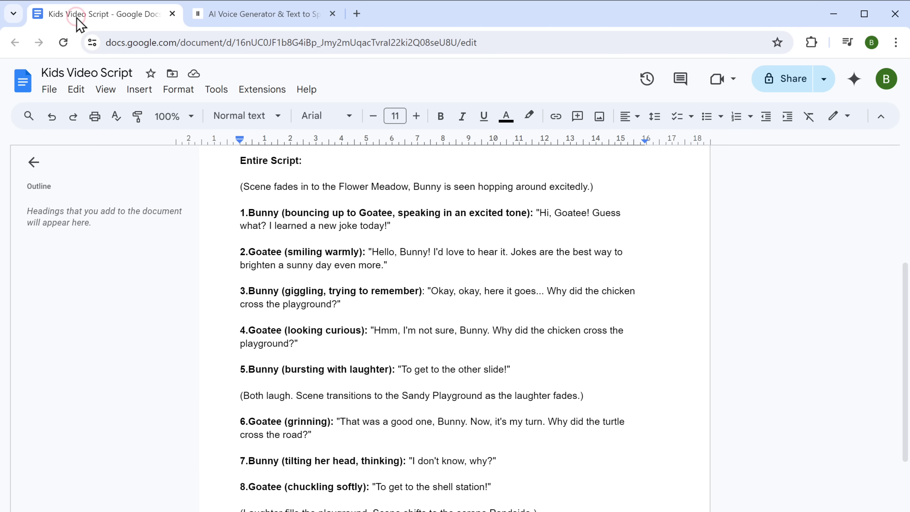
drag(540, 212, 396, 229)
right_click(396, 232)
click(431, 270)
Step: Paste the line into ElevenLabs, generate the speech, and download the clip
click(253, 20)
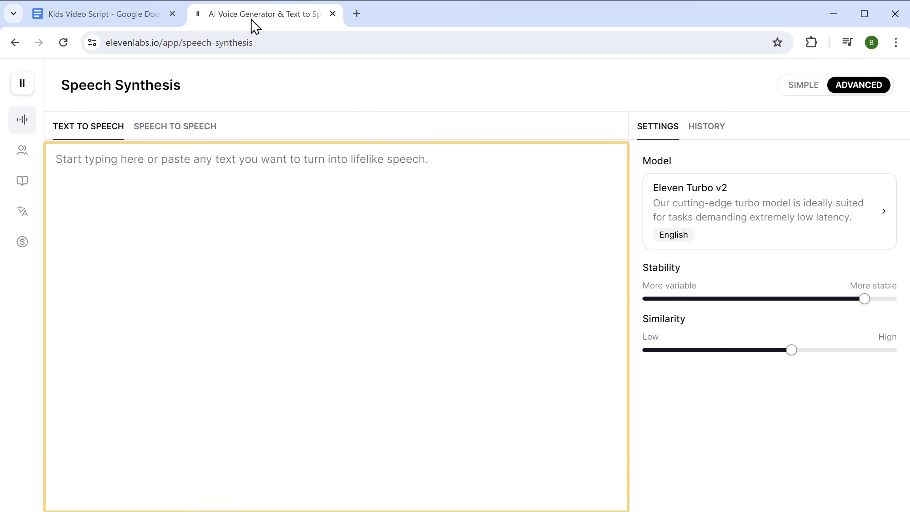
right_click(430, 160)
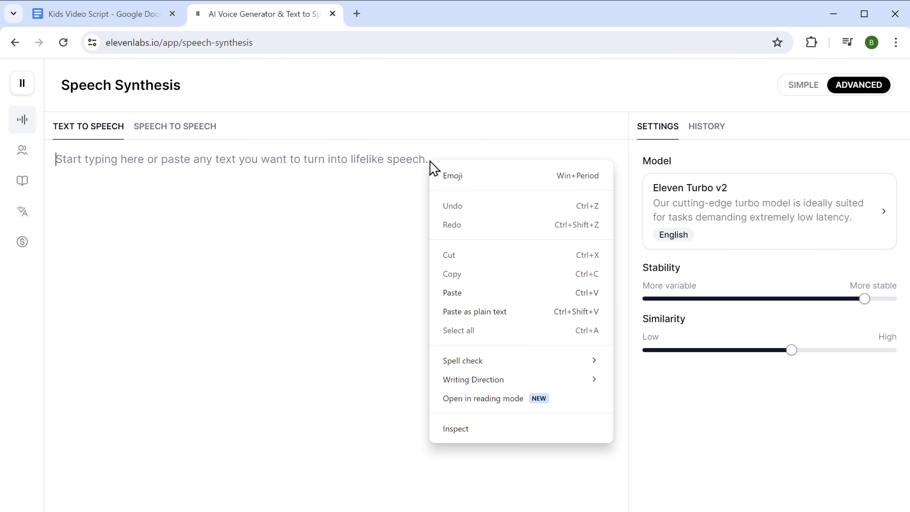
click(451, 293)
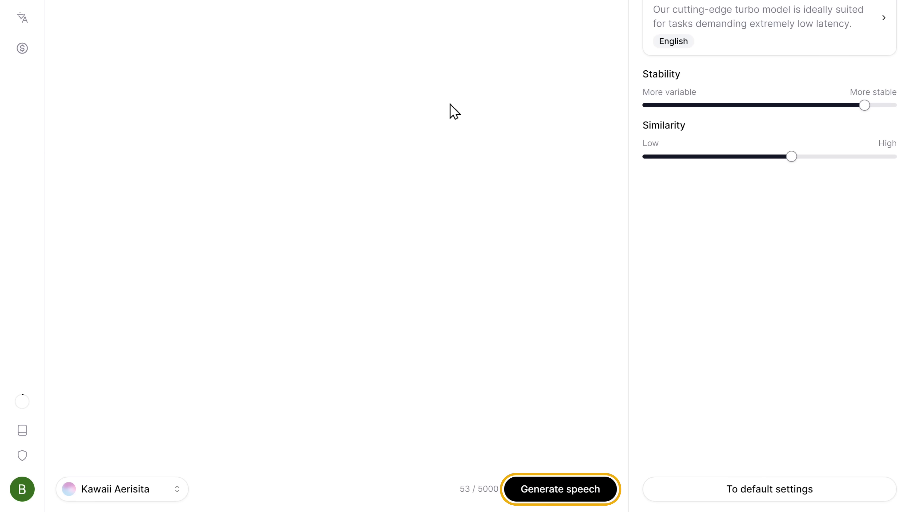
click(548, 492)
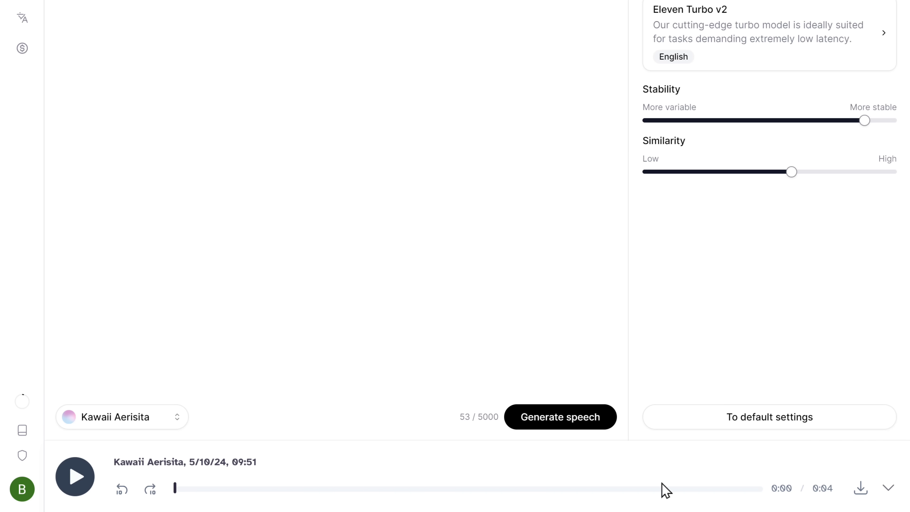
click(860, 489)
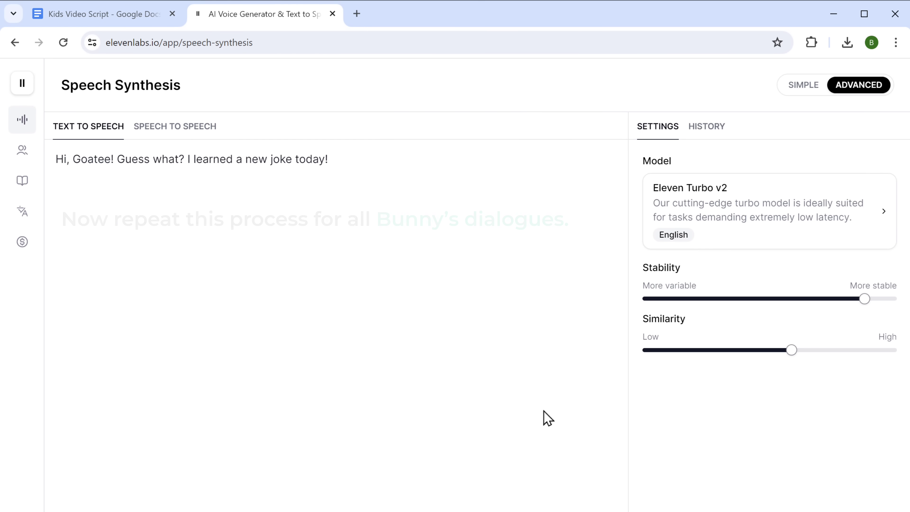
Step: Copy Bunny's line 3 dialogue about the chicken crossing the playground
click(76, 19)
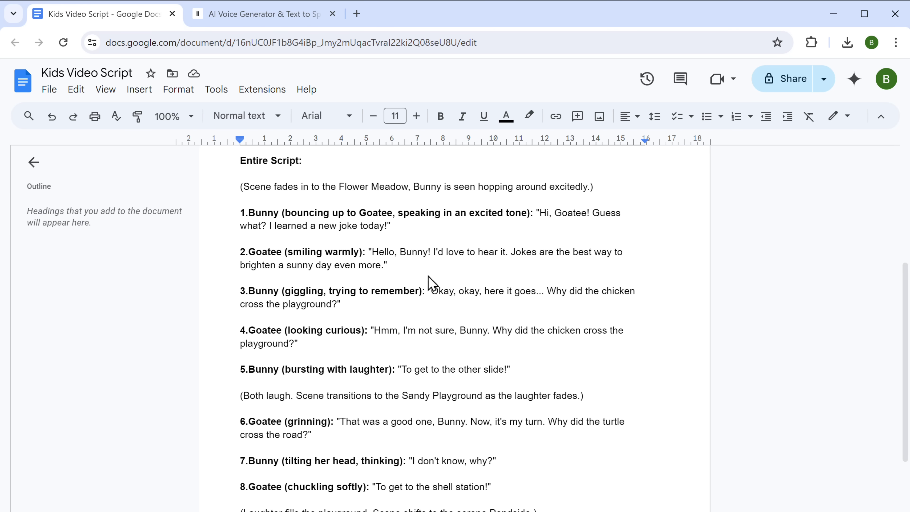
drag(427, 290, 343, 304)
right_click(350, 307)
click(368, 339)
Step: Paste it into the ElevenLabs text box, generate speech, and download the MP3
click(255, 16)
right_click(431, 159)
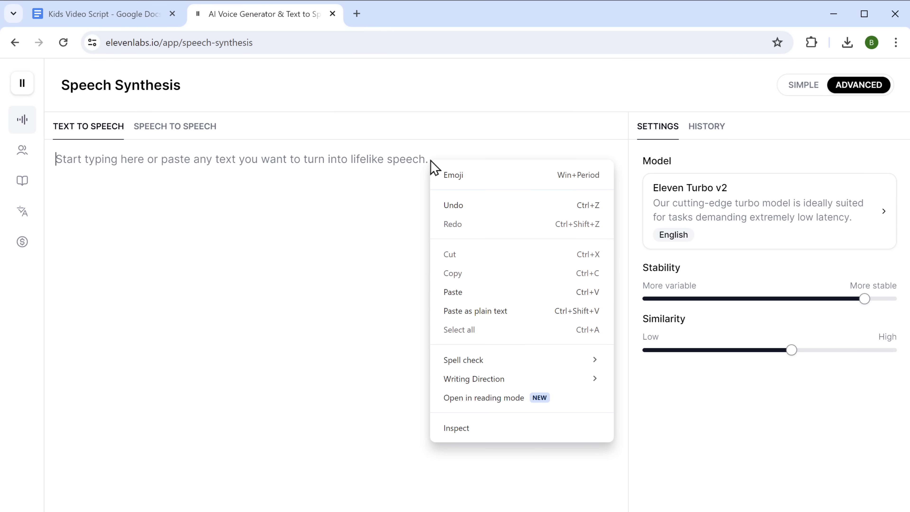
click(452, 294)
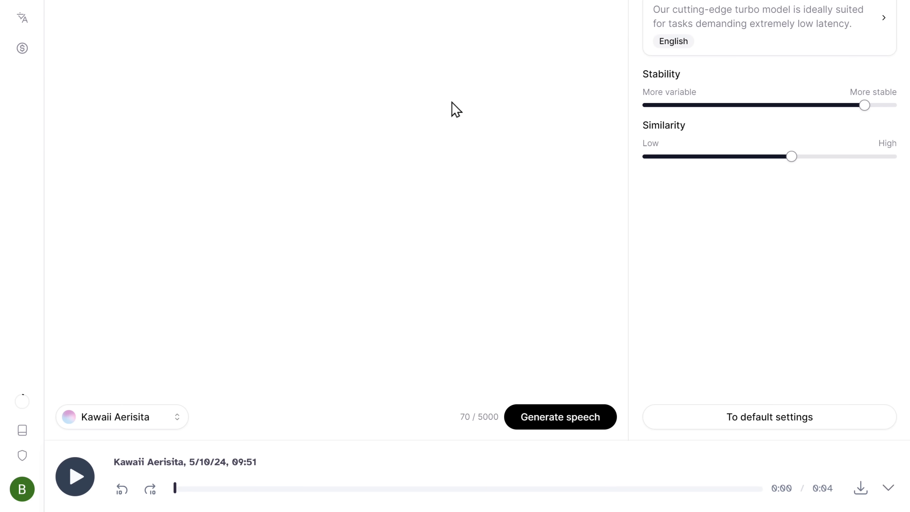
click(546, 425)
click(861, 488)
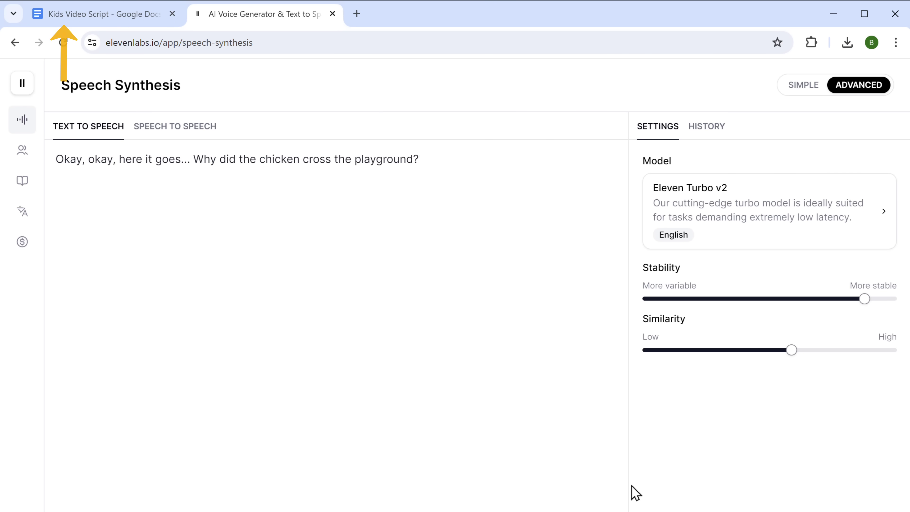
Step: Copy Goatee's greeting line from the script document
click(76, 17)
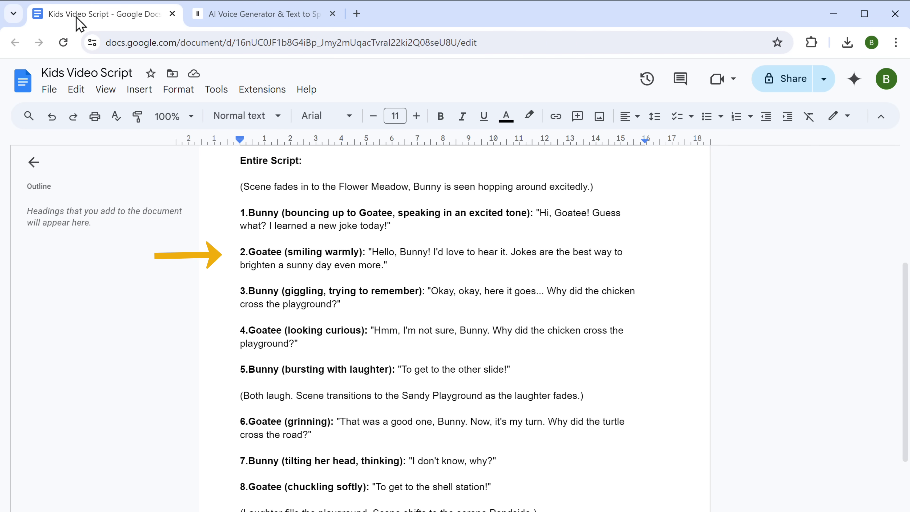
drag(372, 252, 380, 266)
right_click(380, 266)
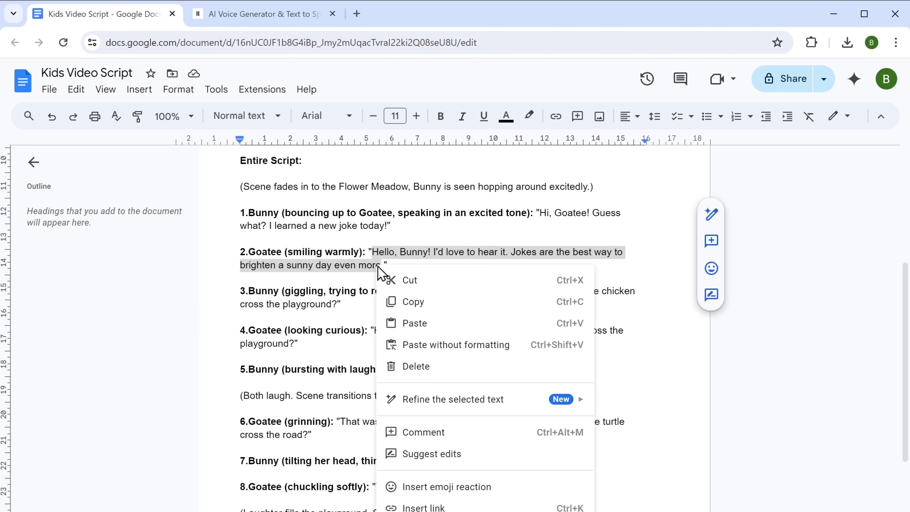
click(413, 307)
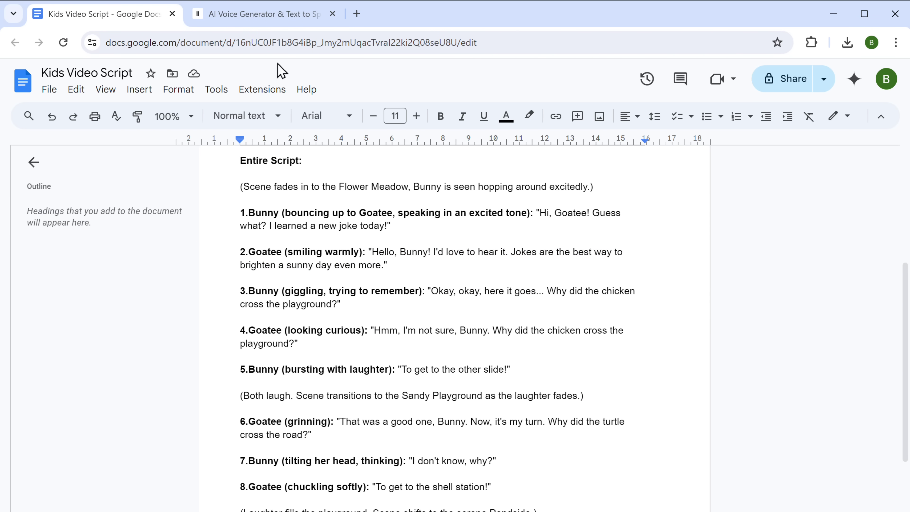
Step: Paste the greeting into ElevenLabs, voice it with Fin, and download the audio
click(253, 16)
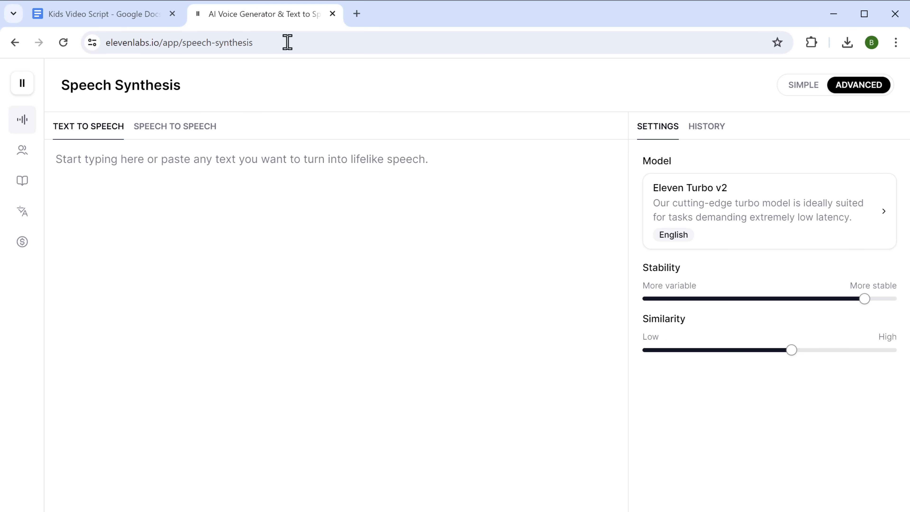
right_click(434, 161)
click(457, 292)
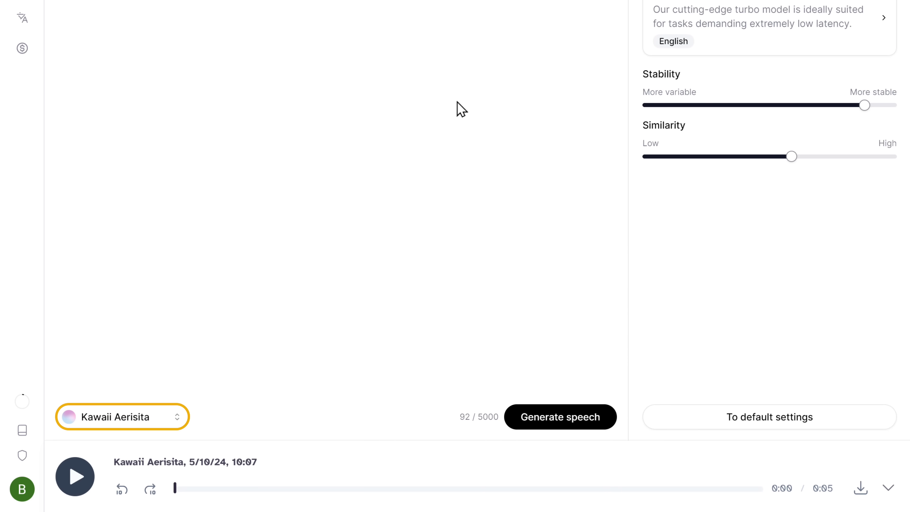
click(95, 422)
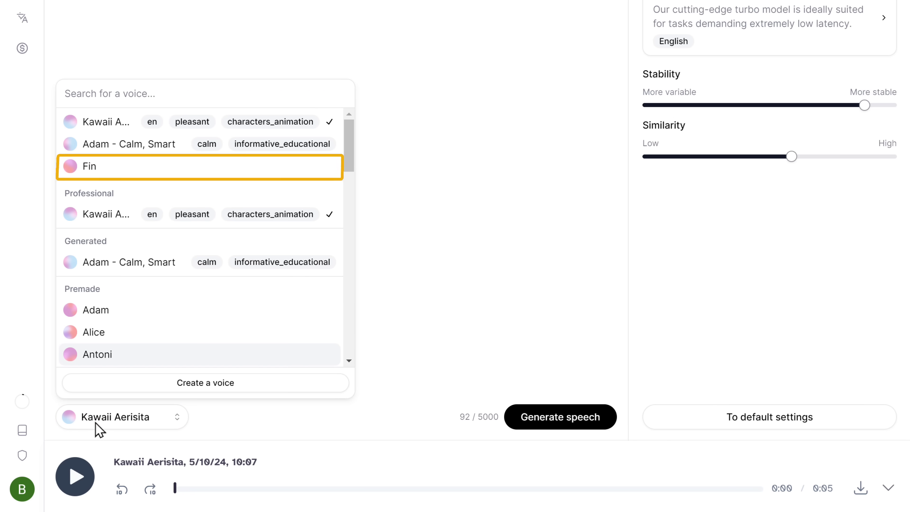
click(90, 172)
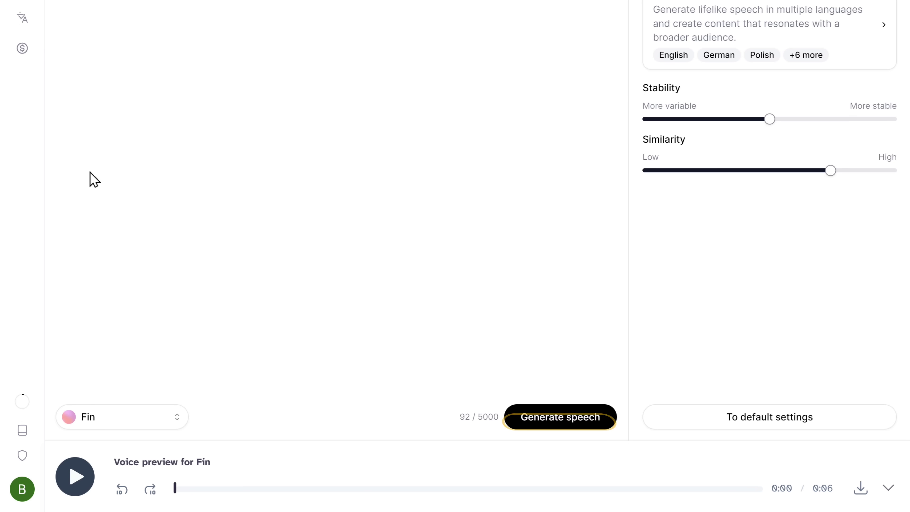
click(559, 418)
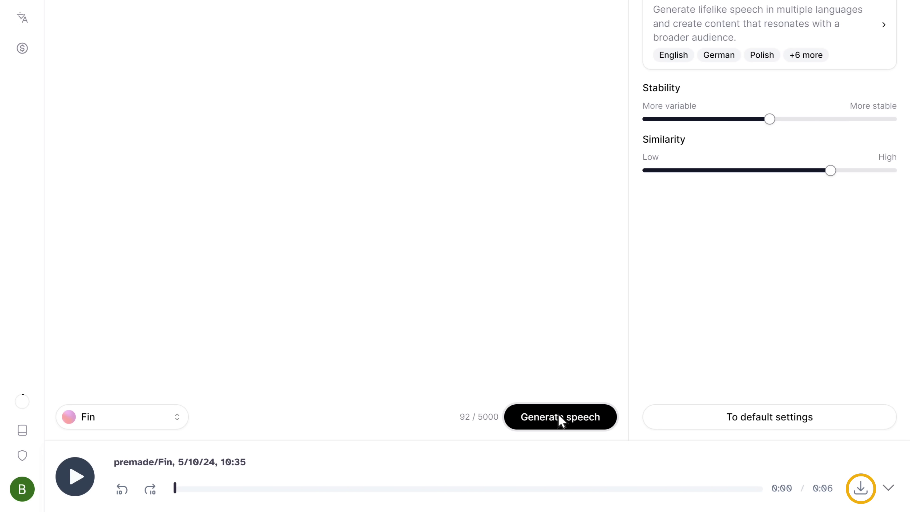
click(861, 489)
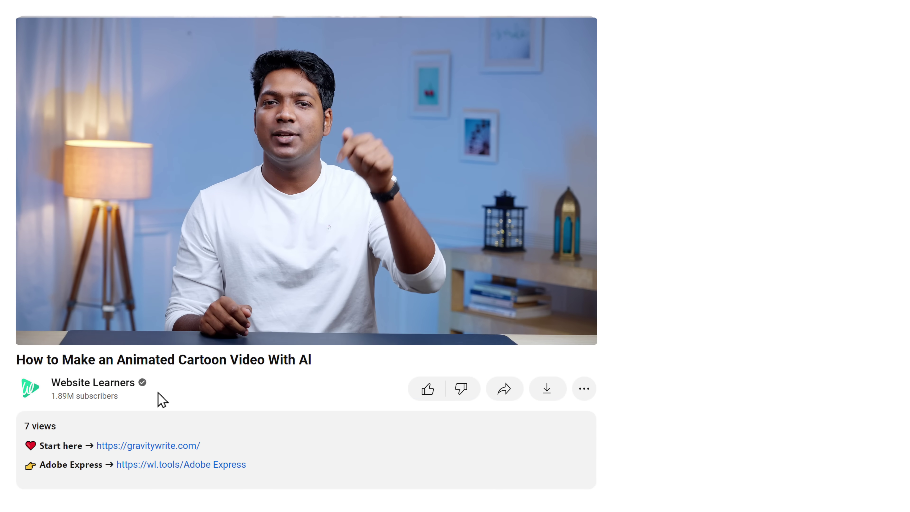
click(167, 465)
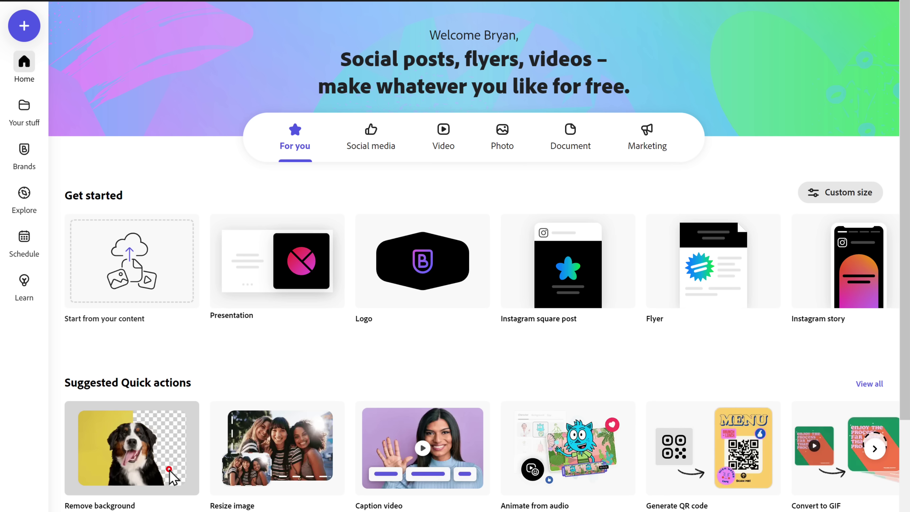
Step: Start Animate from audio with the Truffles bunny on a green custom-color background
click(564, 451)
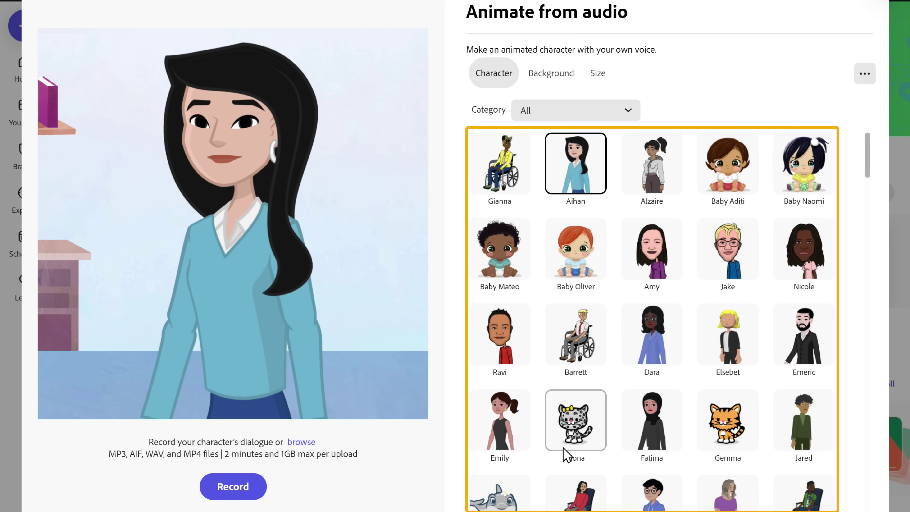
scroll(566, 454, down, 15)
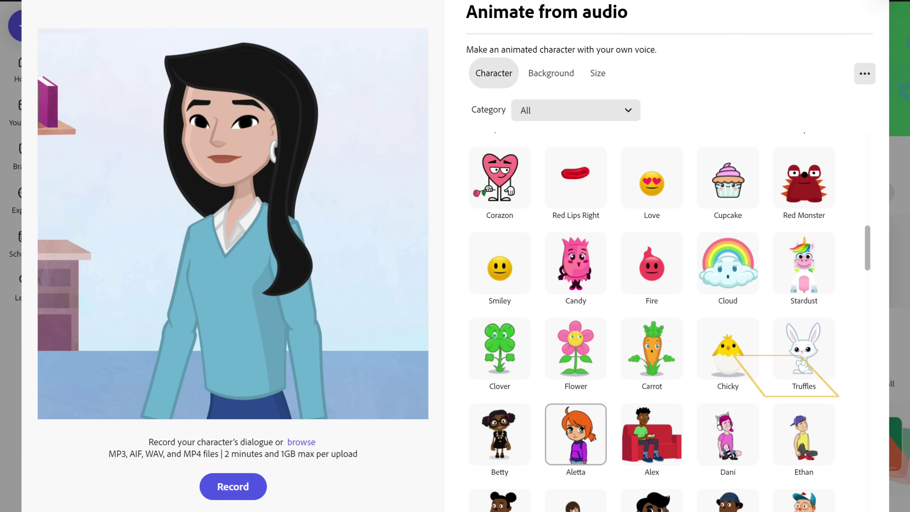
click(803, 348)
click(803, 348)
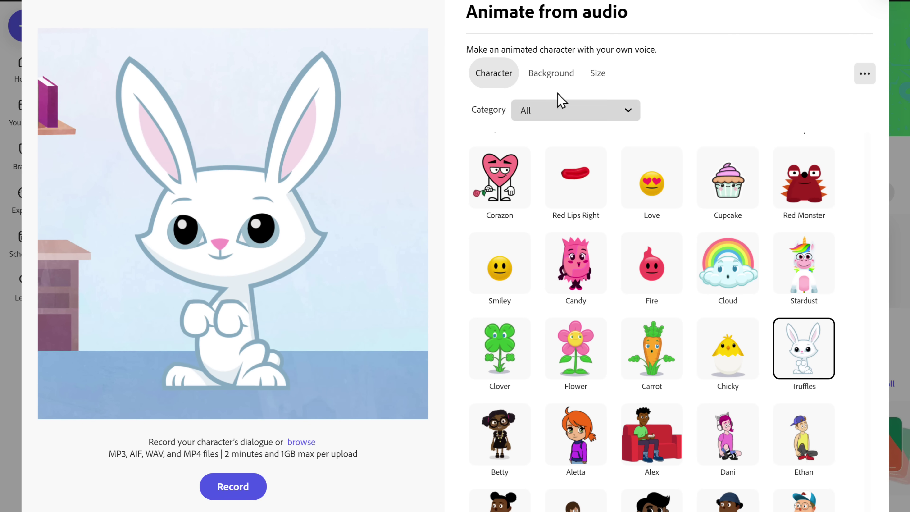
click(546, 78)
click(499, 207)
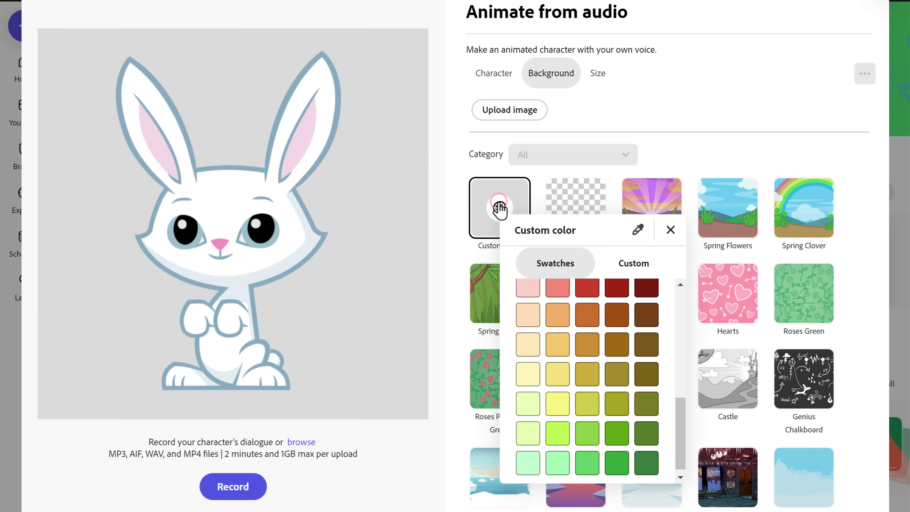
click(618, 461)
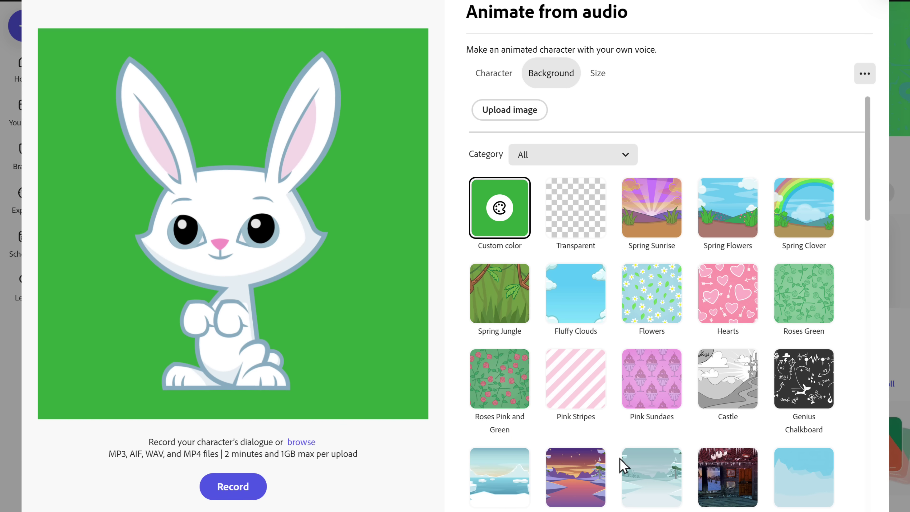
Step: Enlarge the bunny in the square frame, turn on Enhance speech, and load the 01_Bunny audio
click(597, 76)
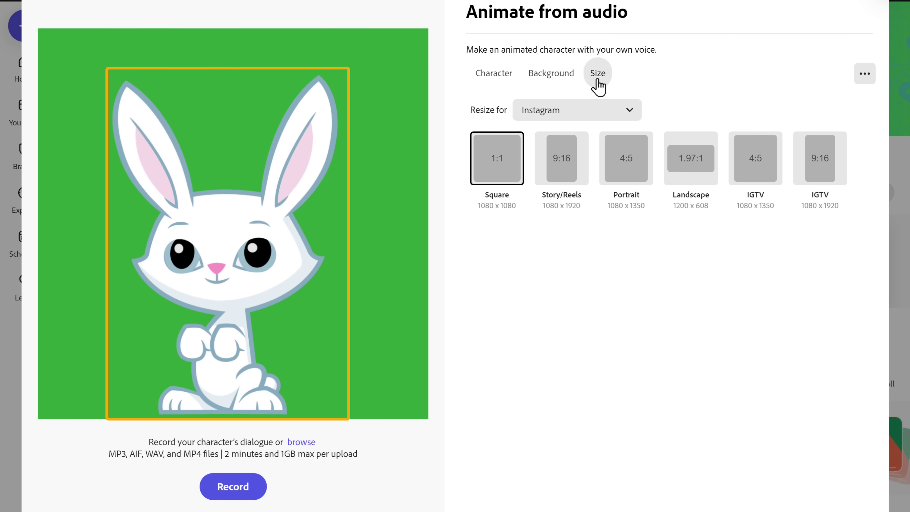
mouse_move(343, 71)
mouse_down()
mouse_move(376, 51)
mouse_move(343, 76)
mouse_up()
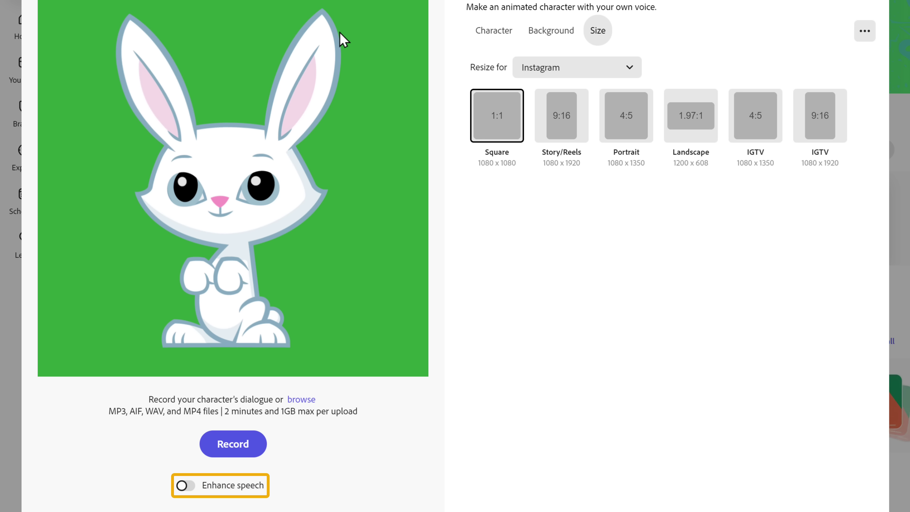
click(182, 485)
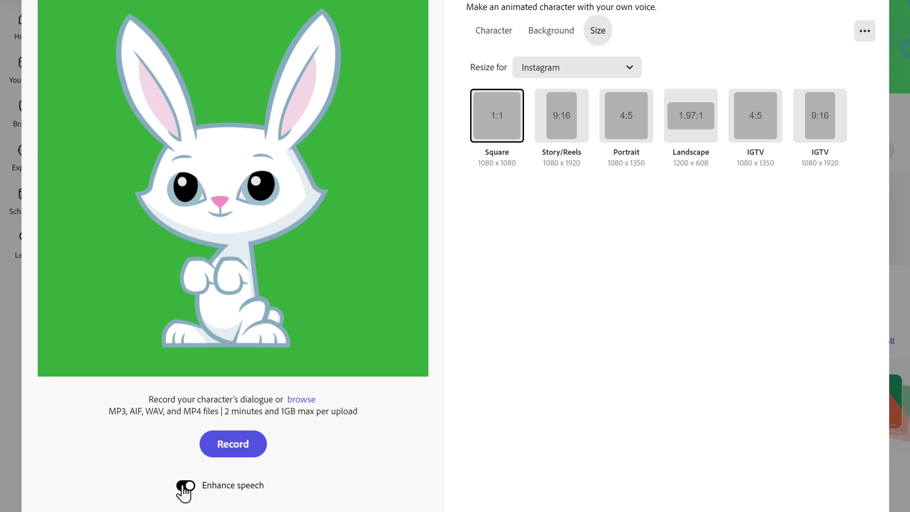
click(300, 401)
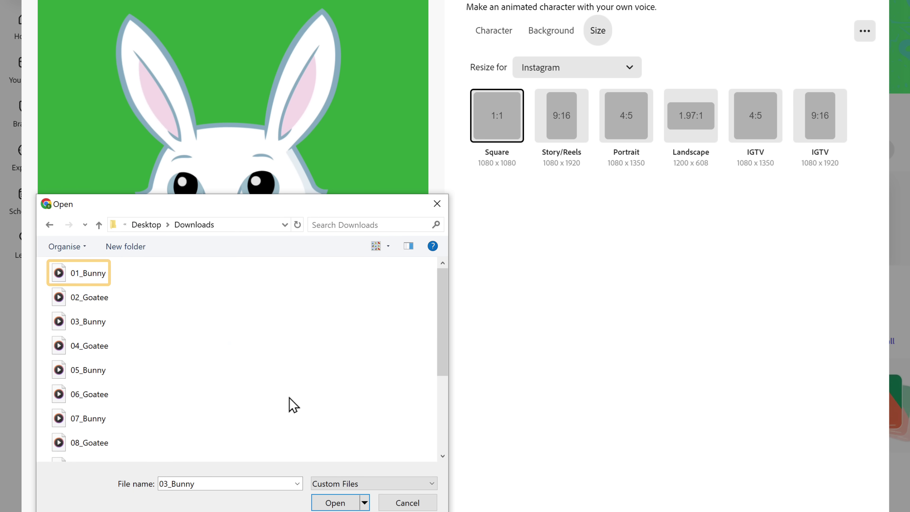
double_click(94, 274)
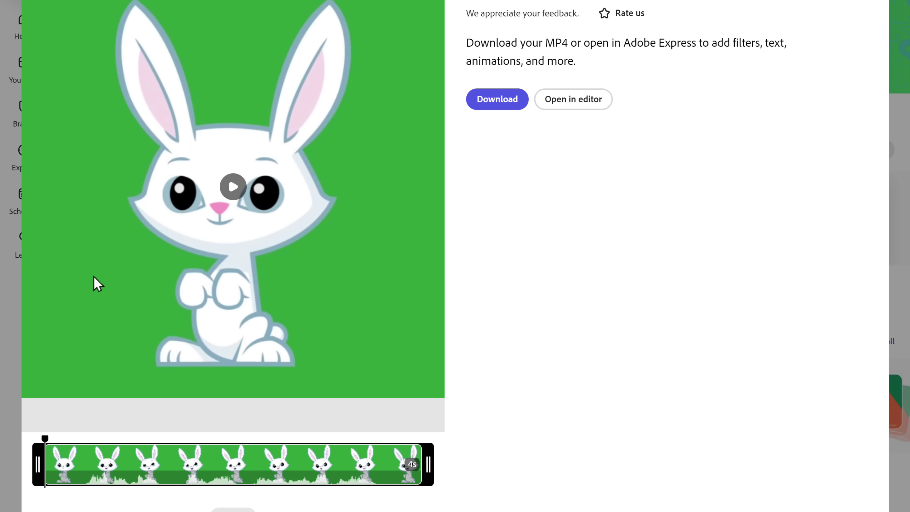
Step: Play the talking Truffles preview, download it as MP4, and go back to the editor
click(233, 187)
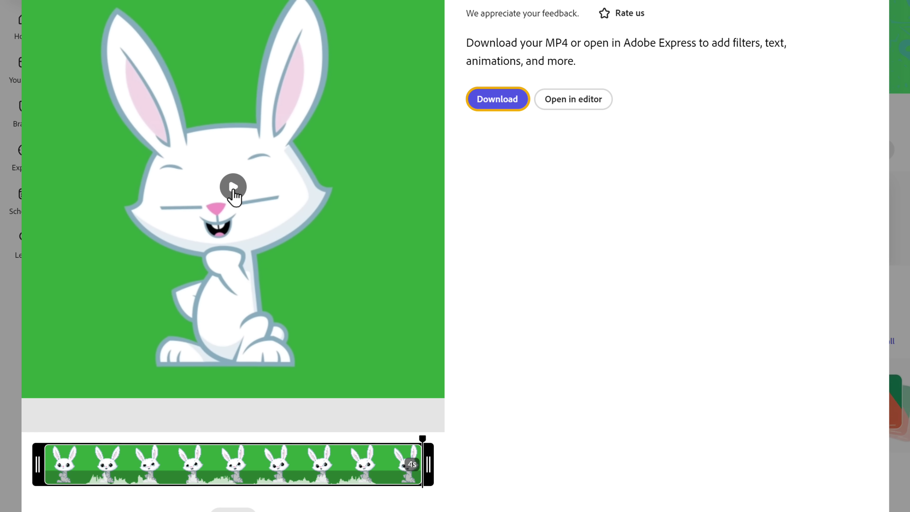
click(495, 112)
scroll(496, 107, down, 2)
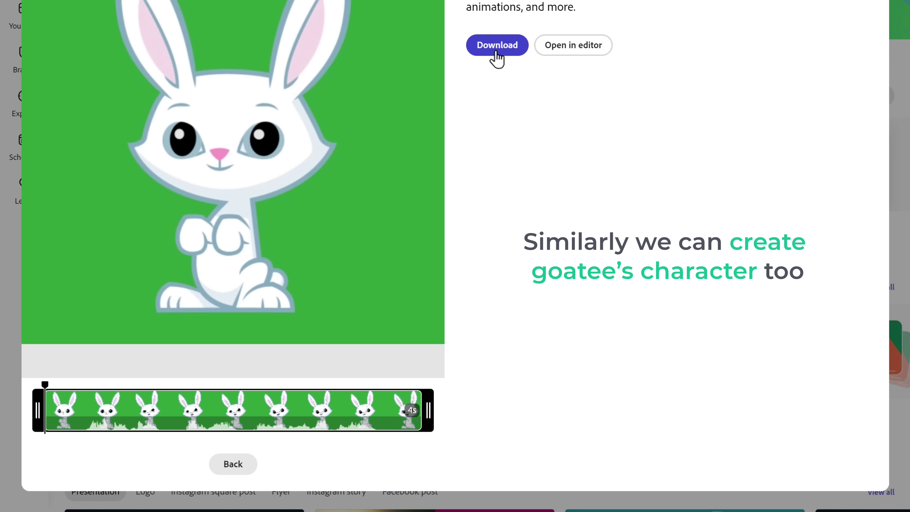
click(234, 468)
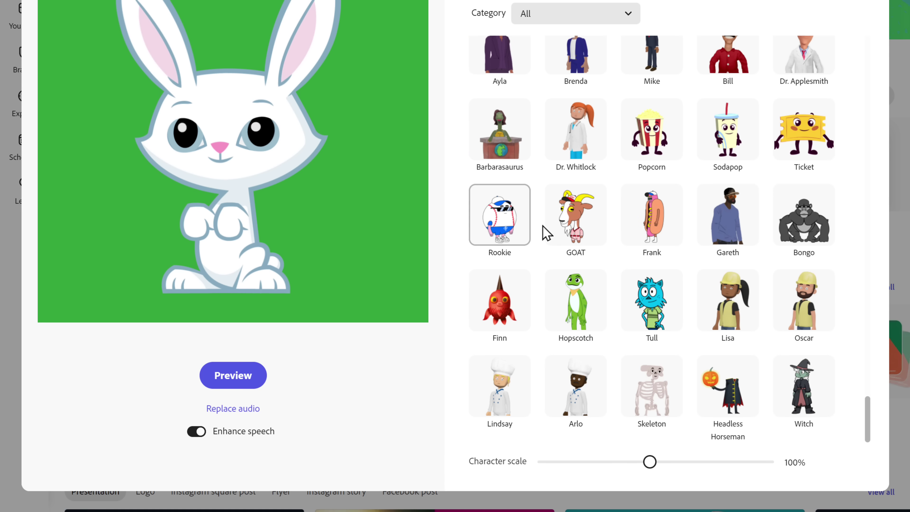
Step: Switch to the GOAT character, replace the audio with 02_Goatee, and download the clip
click(570, 210)
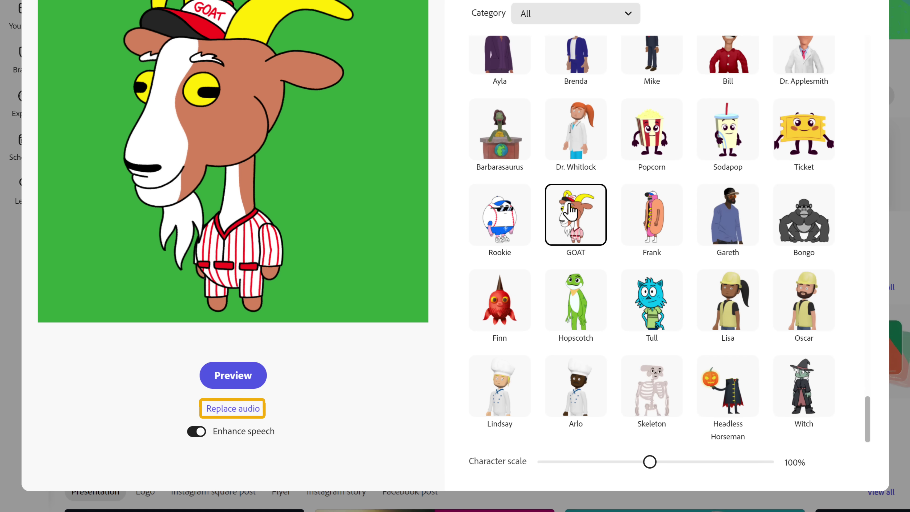
click(231, 410)
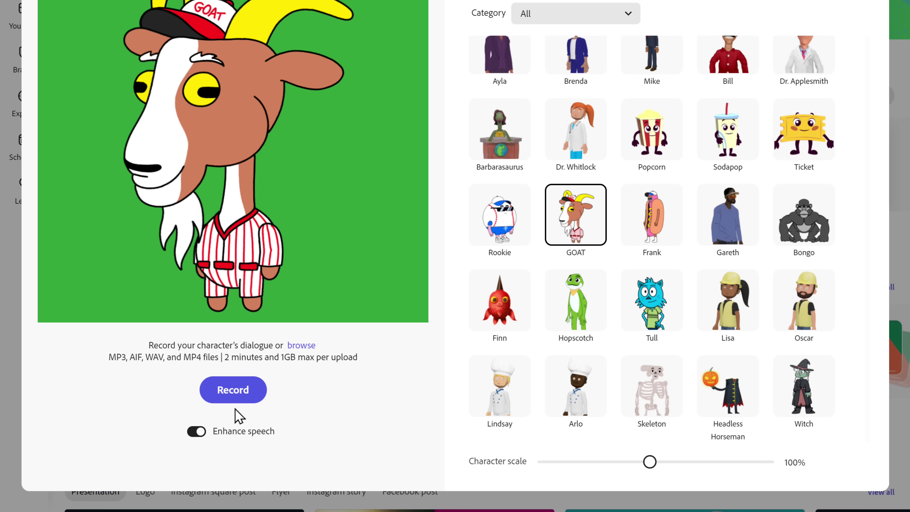
click(298, 346)
double_click(79, 333)
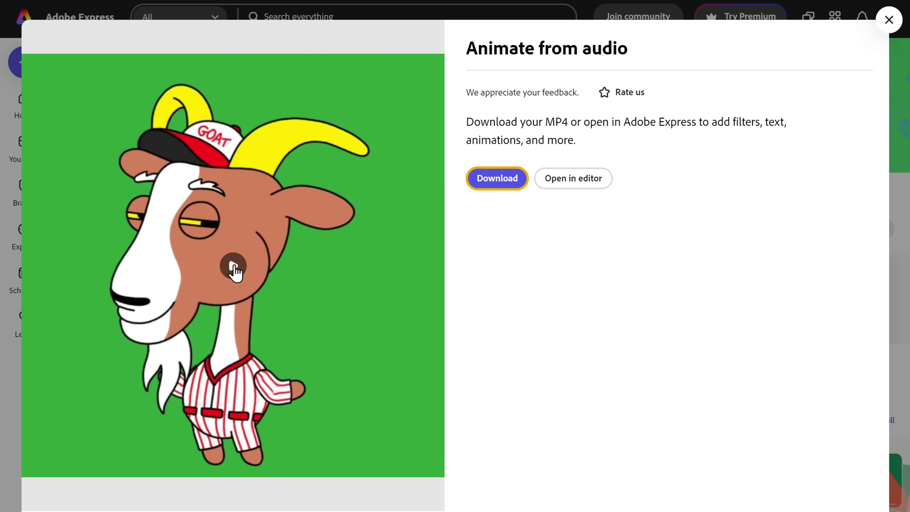
click(495, 181)
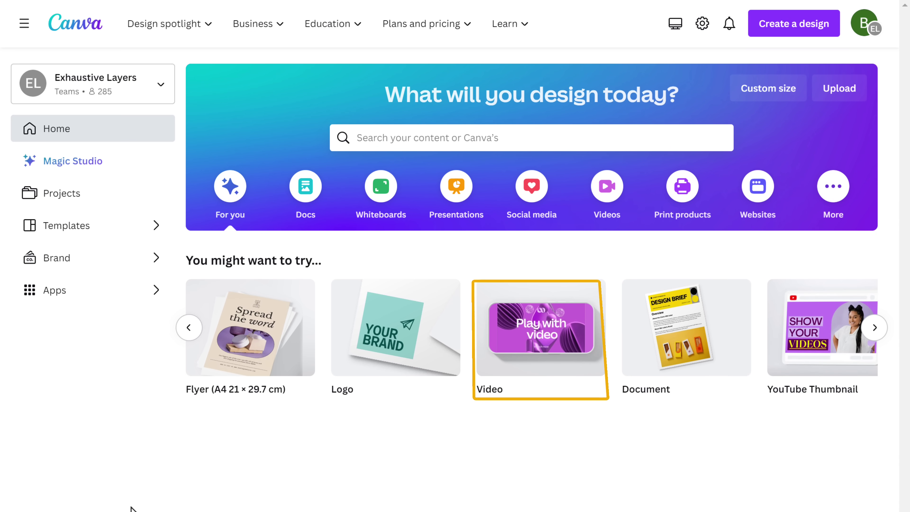
Step: Start a blank Canva video design and lengthen its first clip from 5.0s to 7.8s
click(539, 306)
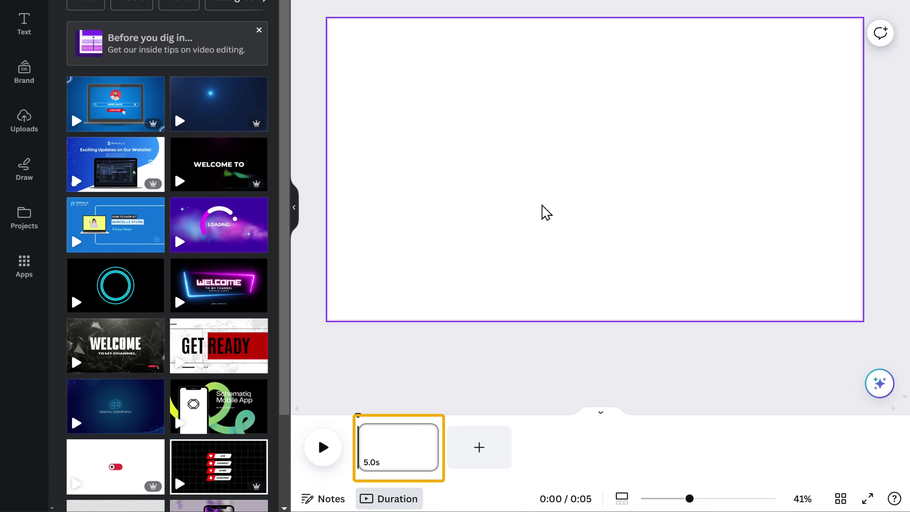
drag(437, 447, 486, 453)
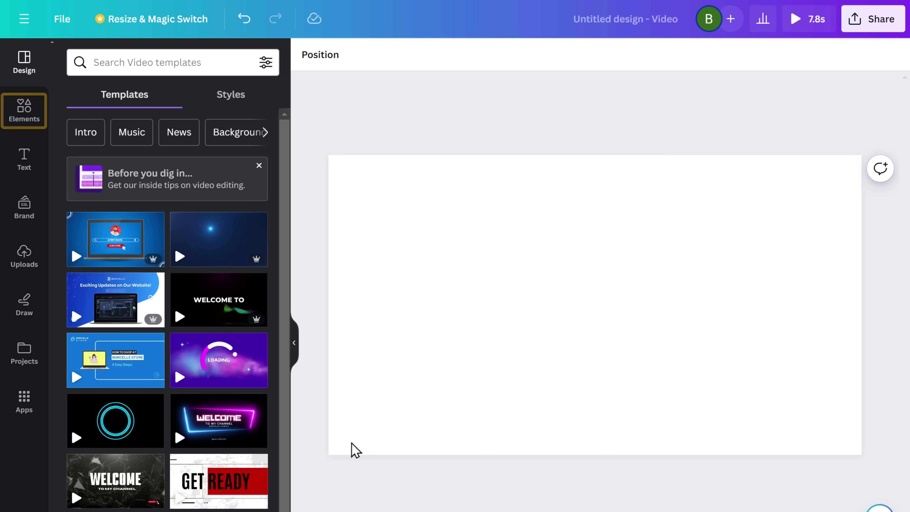
click(24, 108)
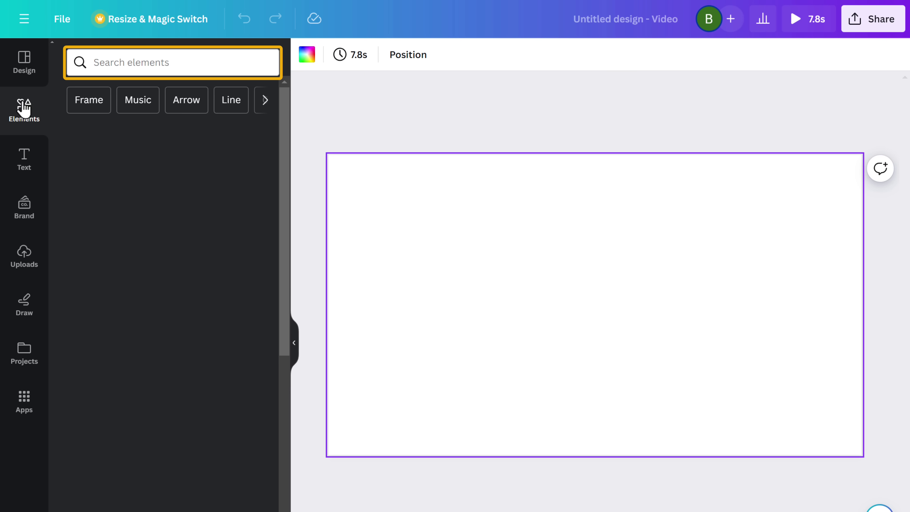
key(ctrl+v)
click(73, 86)
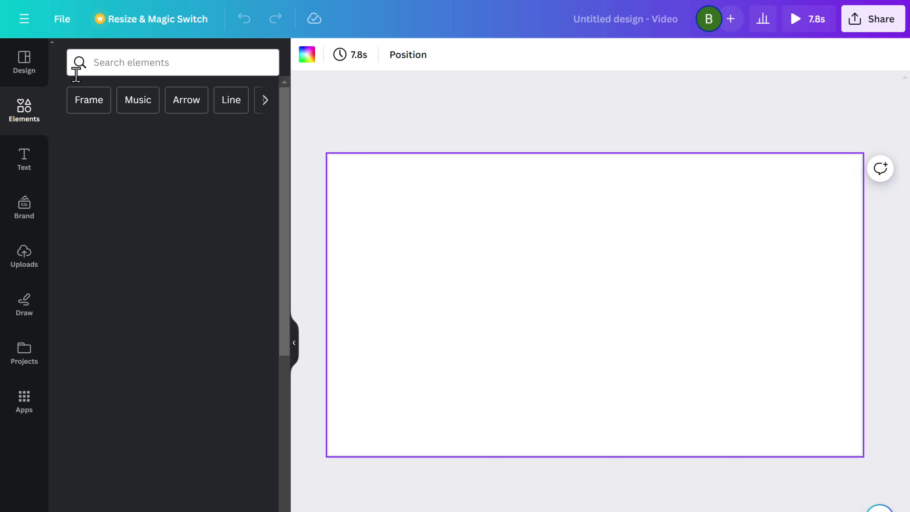
Step: Search Elements for 'Flower Meadow' and set the garden-fence scene as the page background
click(96, 64)
text(Flower Meadow)
key(Return)
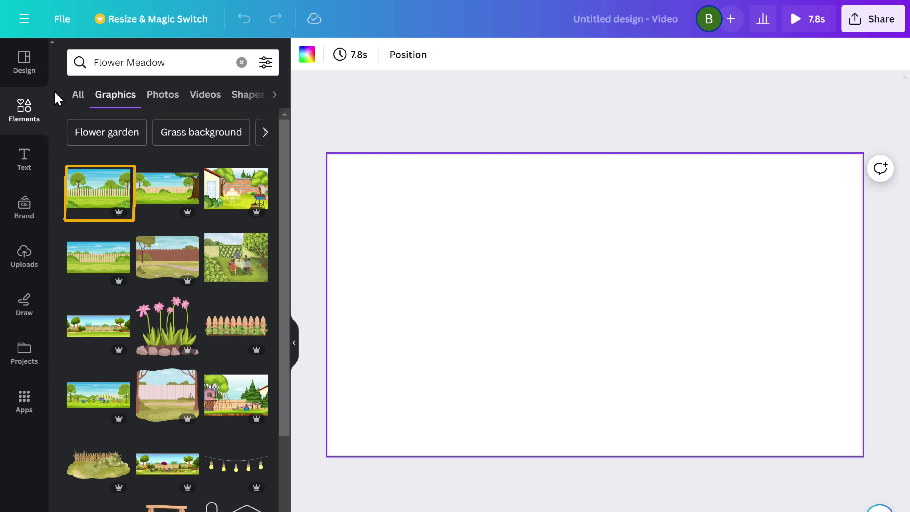
click(95, 187)
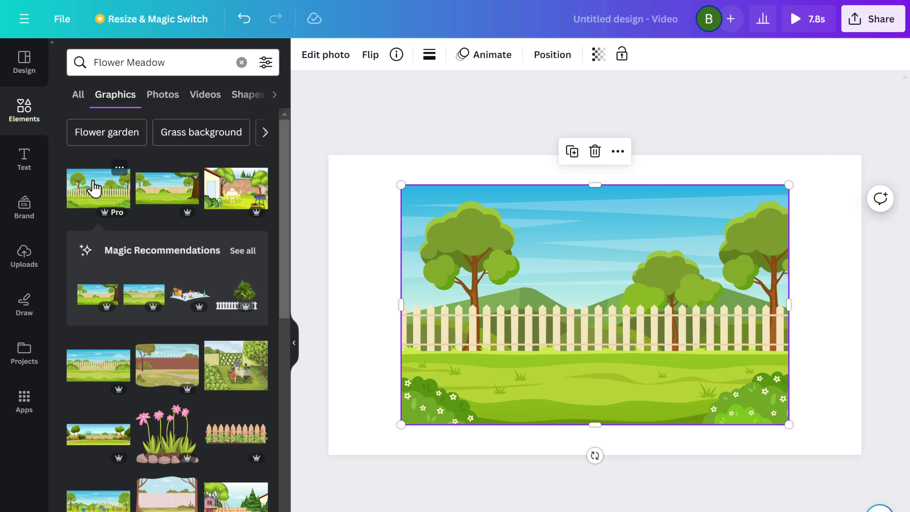
click(619, 153)
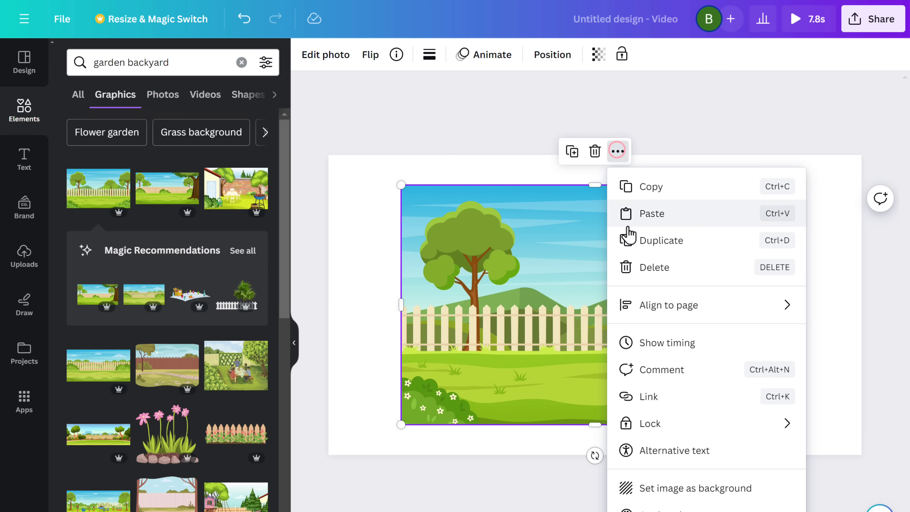
click(665, 491)
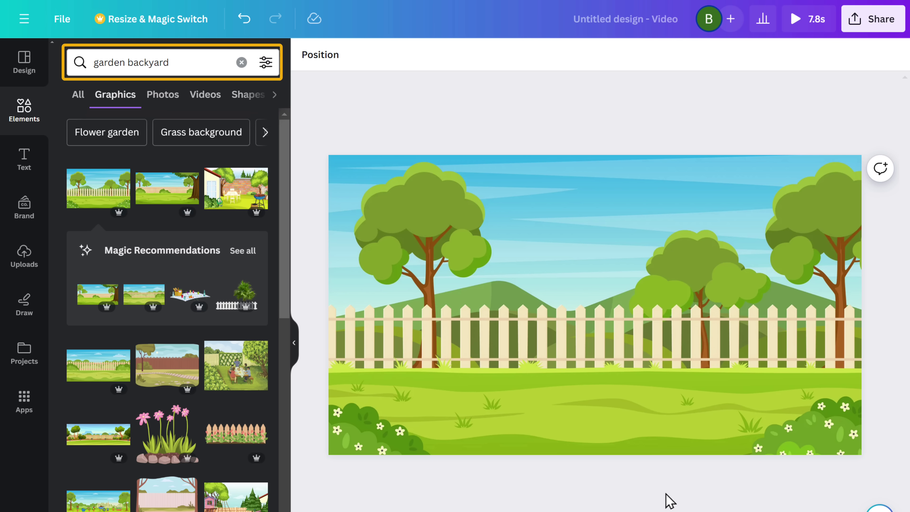
triple_click(175, 62)
Step: Add the animated banana palm from a 'trees' search, moved to the left edge and enlarged
text(trees)
key(Return)
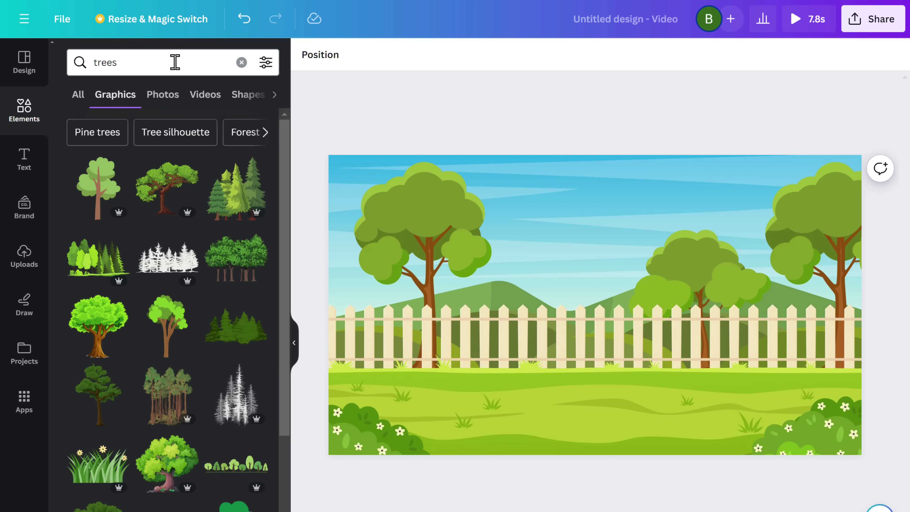
click(266, 62)
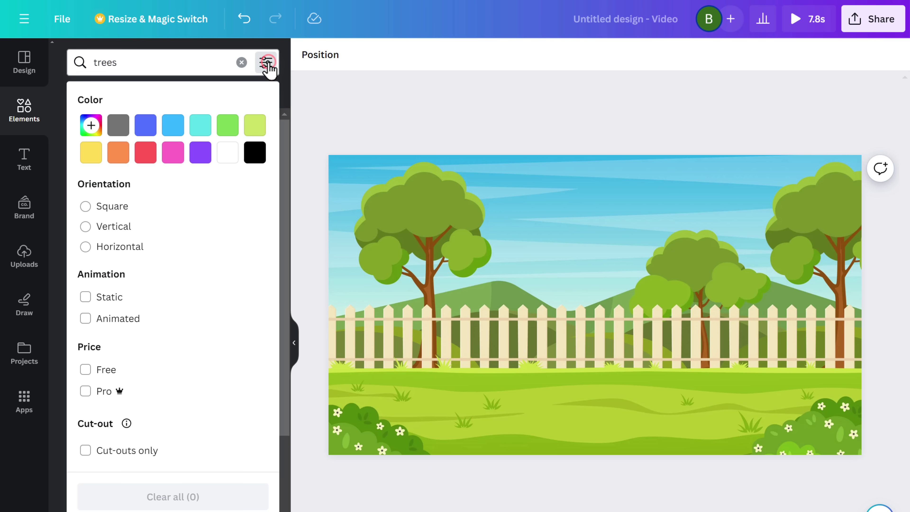
click(86, 319)
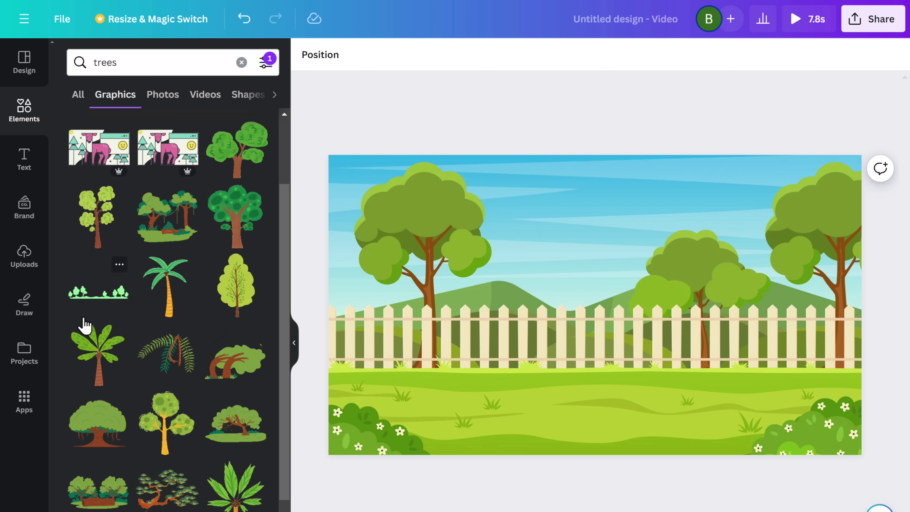
click(96, 361)
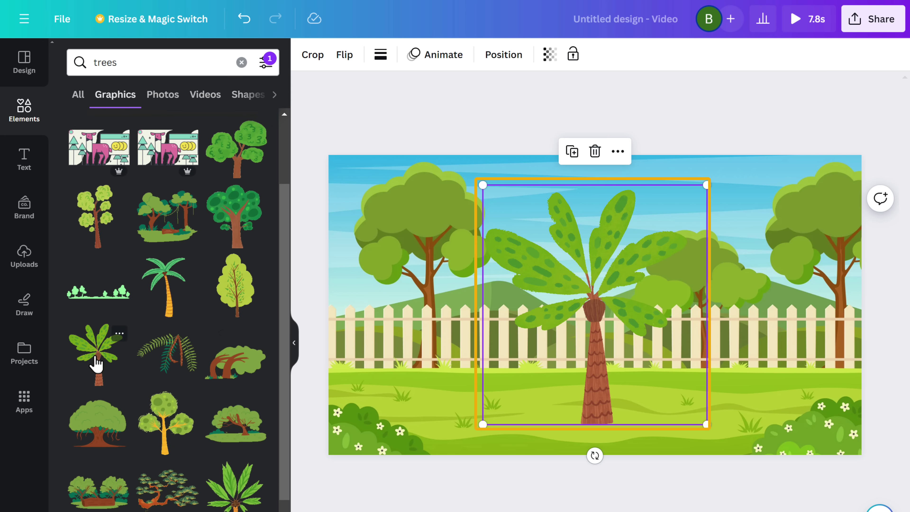
drag(599, 326, 366, 332)
drag(445, 224, 531, 117)
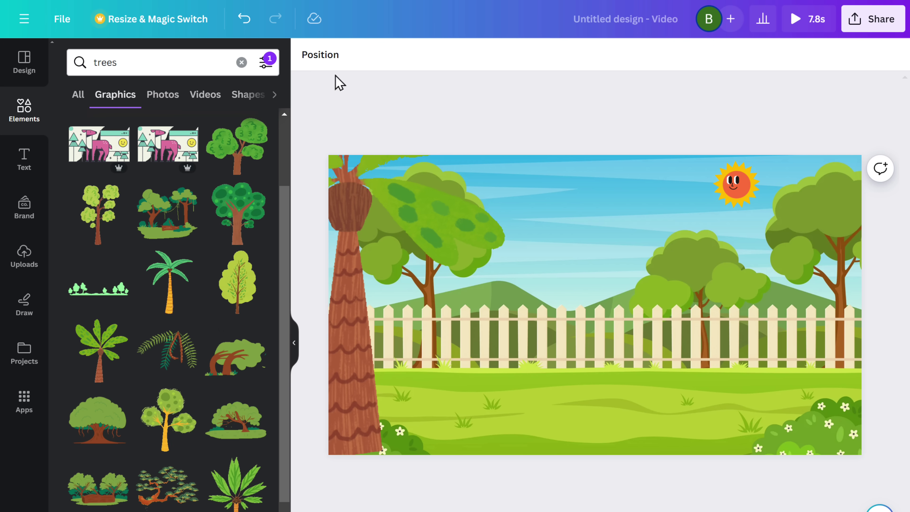
Step: Search 'flower garden' and add the pink-flowered bush to the scene
click(242, 62)
text(flower g)
click(229, 115)
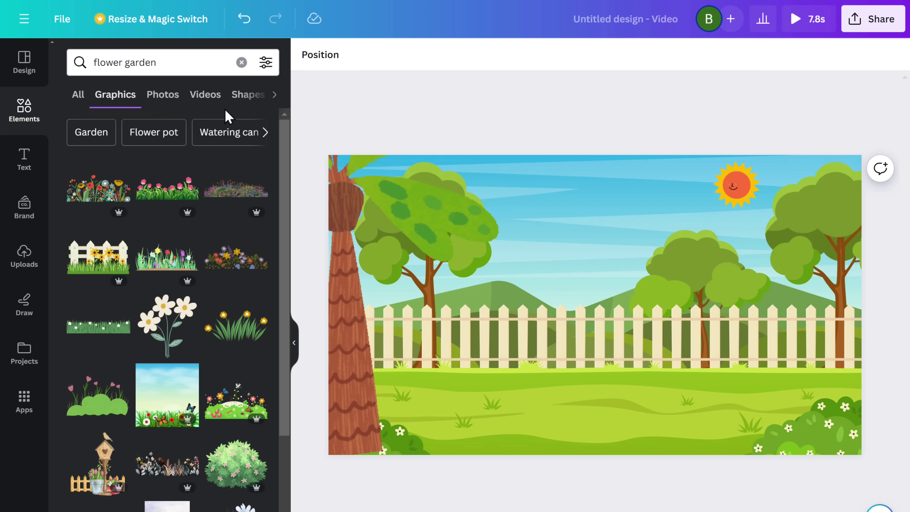
click(97, 399)
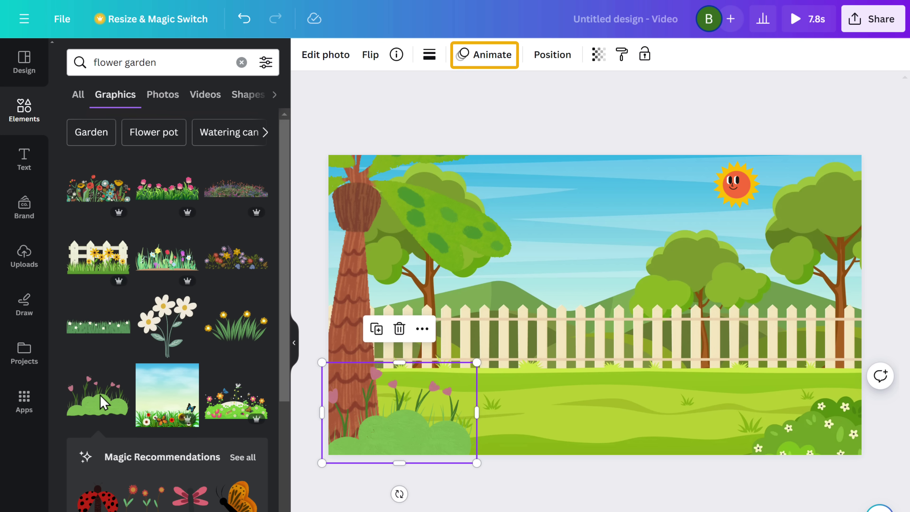
Step: Apply a minimum-intensity Wiggle to the pink bush, preview it, and add a red butterfly
click(486, 60)
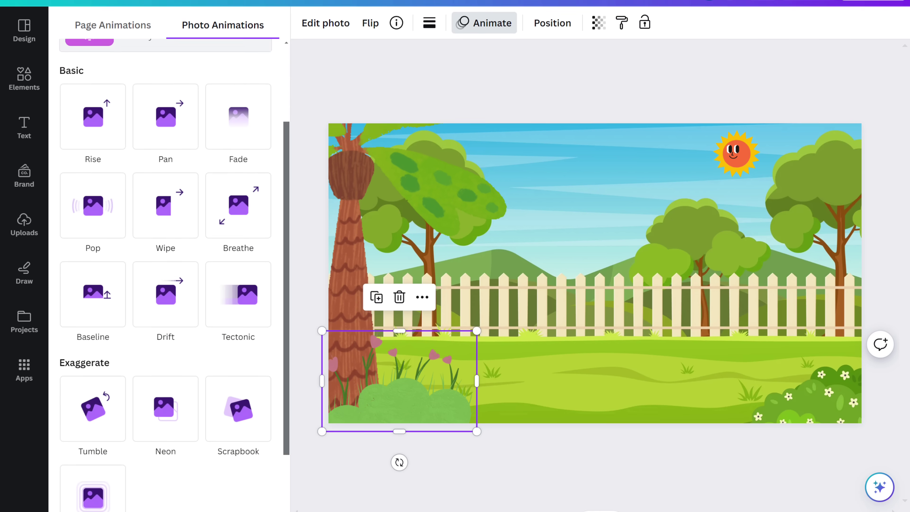
scroll(165, 269, down, 7)
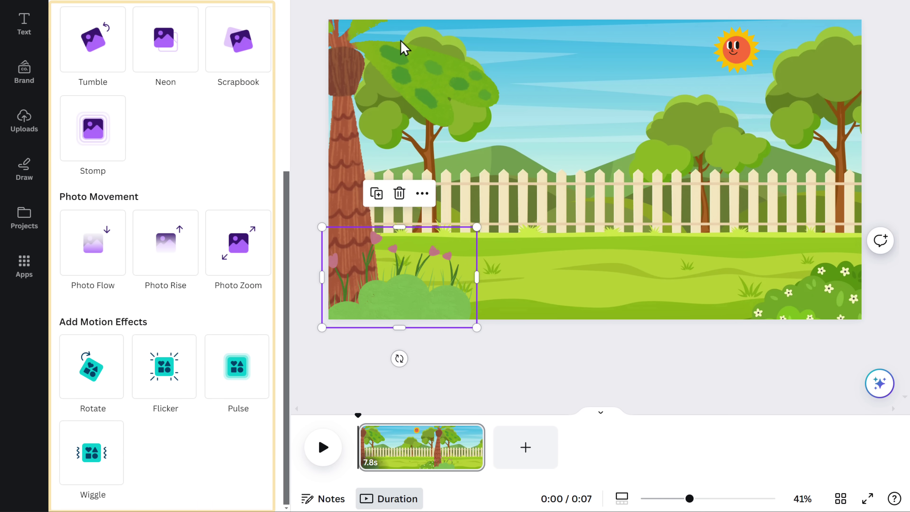
click(92, 453)
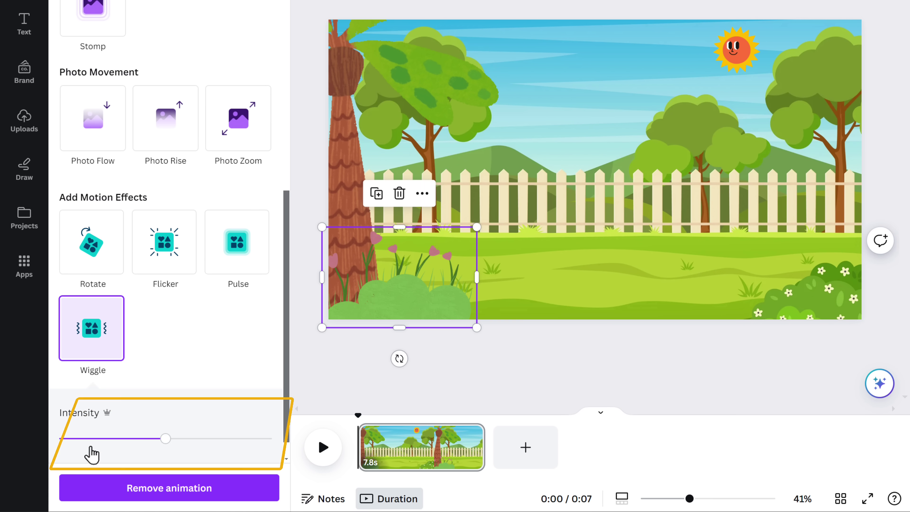
drag(165, 438, 59, 439)
scroll(75, 444, down, 1)
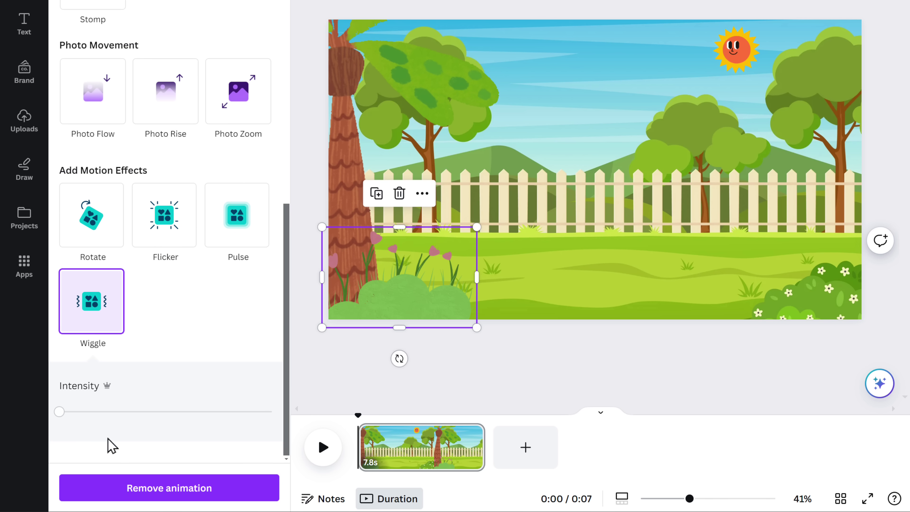
click(324, 447)
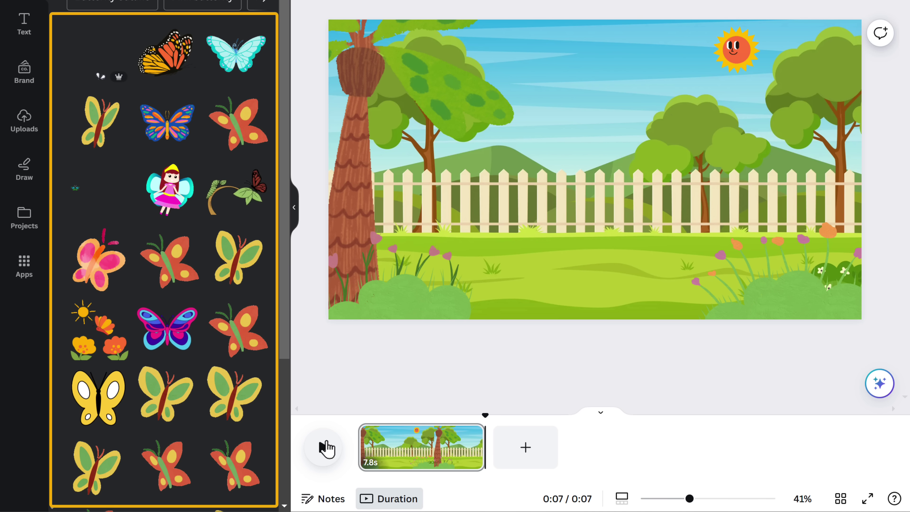
click(236, 127)
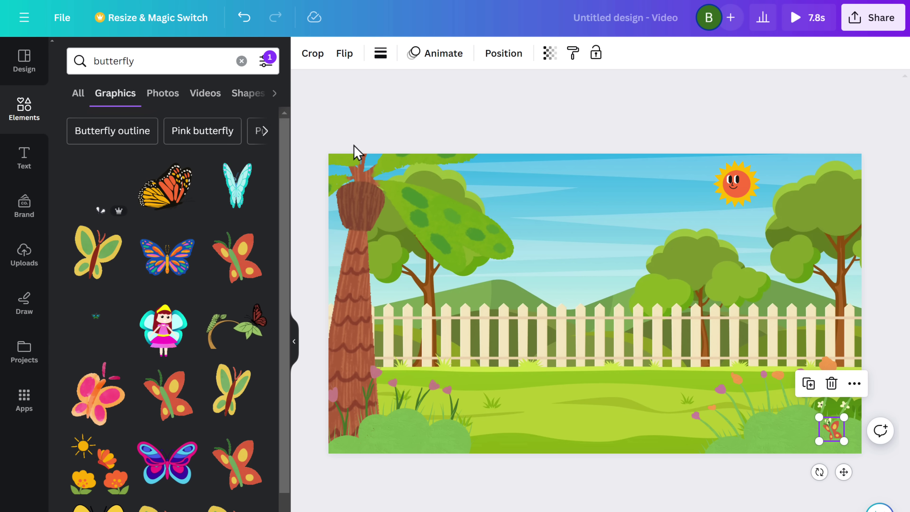
Step: Create a custom looping flight path for the butterfly at minimum speed
click(443, 64)
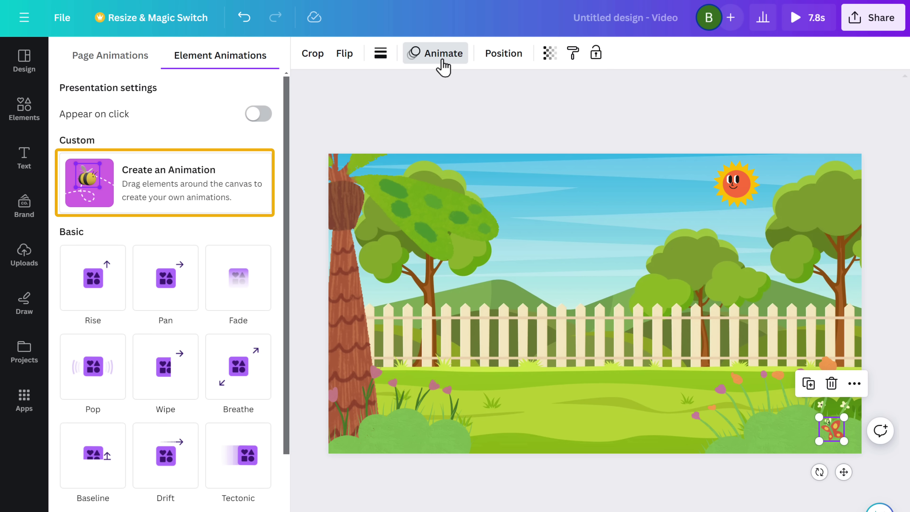
click(269, 169)
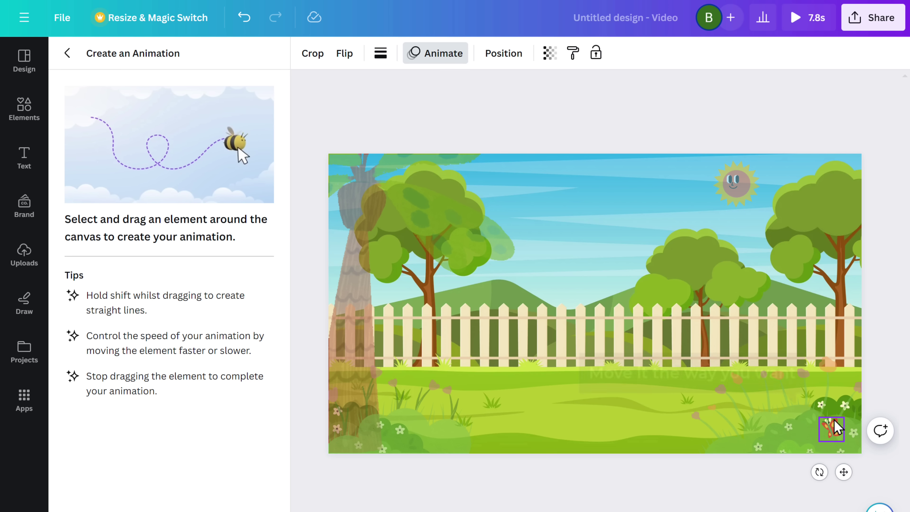
mouse_move(835, 427)
mouse_down()
mouse_move(803, 413)
mouse_move(743, 433)
mouse_move(803, 421)
mouse_move(771, 418)
mouse_move(785, 418)
mouse_up()
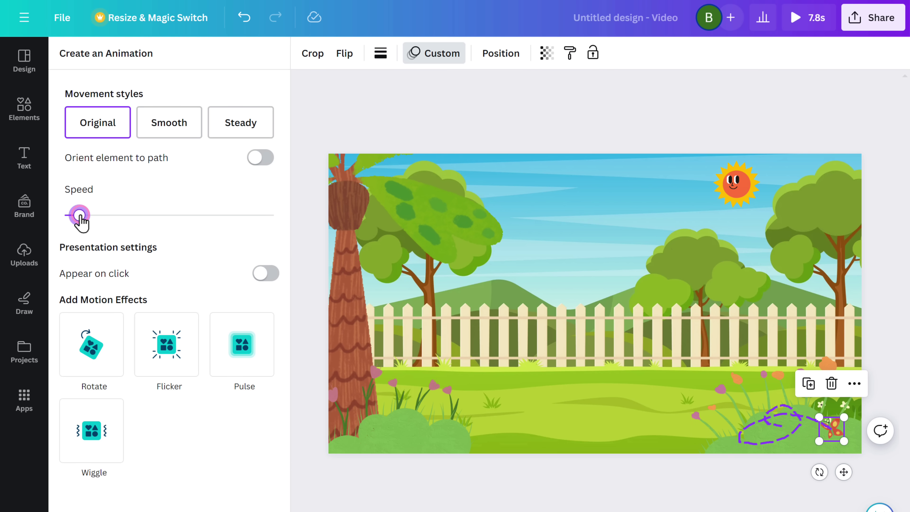
drag(79, 216, 73, 221)
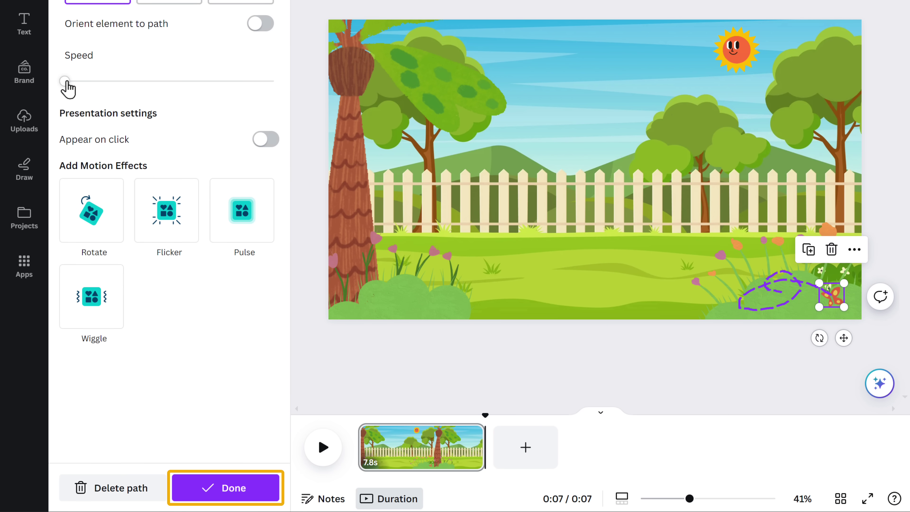
click(224, 484)
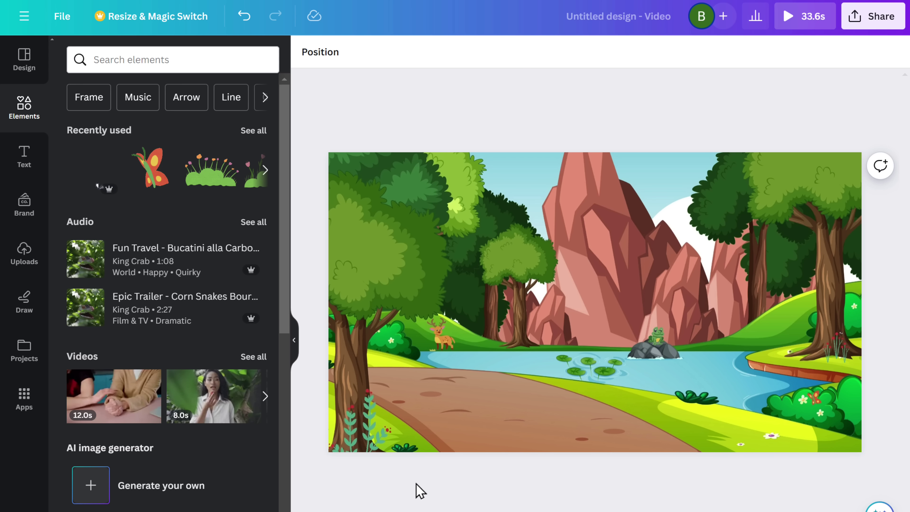
click(878, 26)
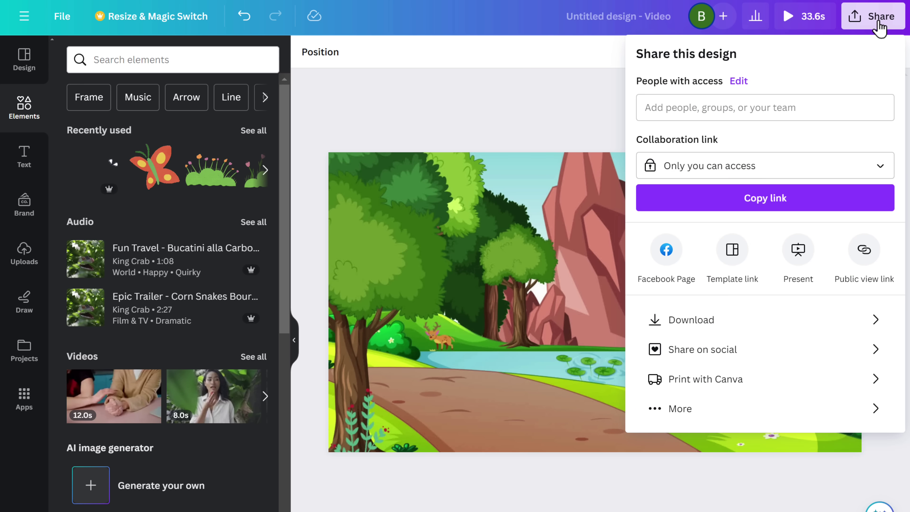
click(687, 325)
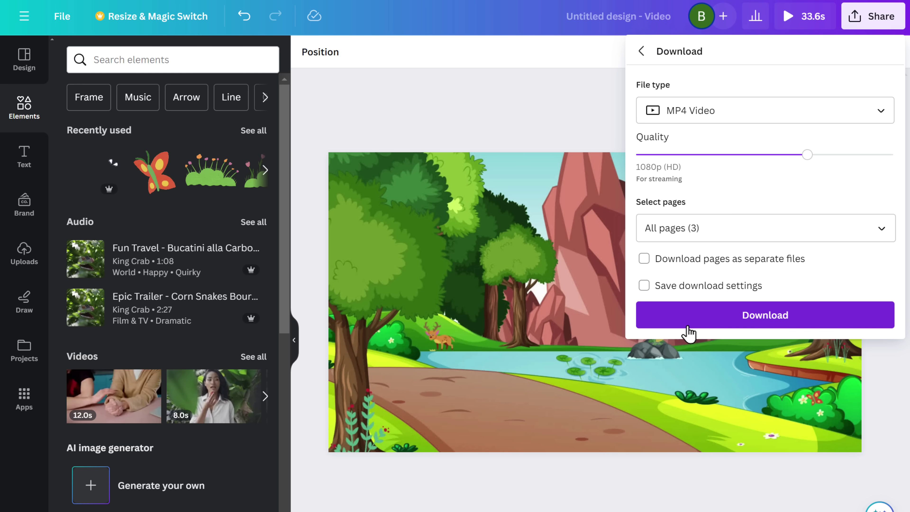
click(663, 232)
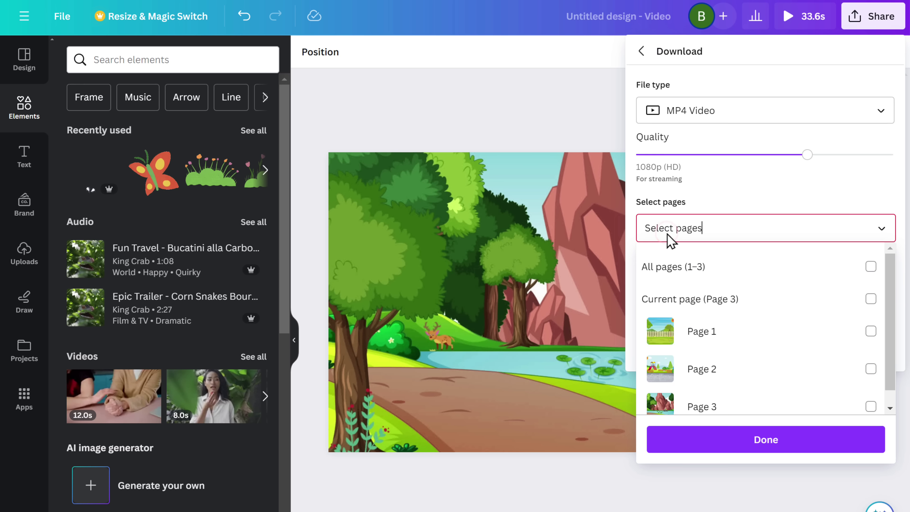
click(871, 330)
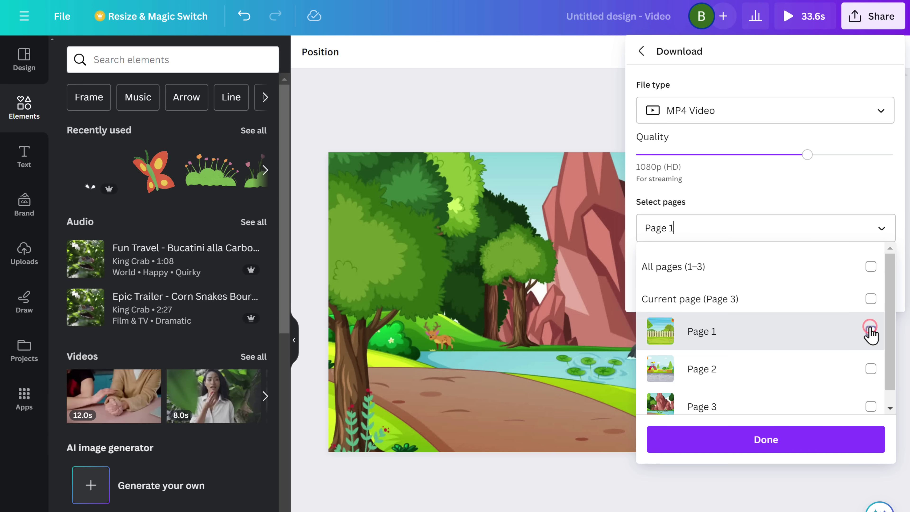
click(766, 446)
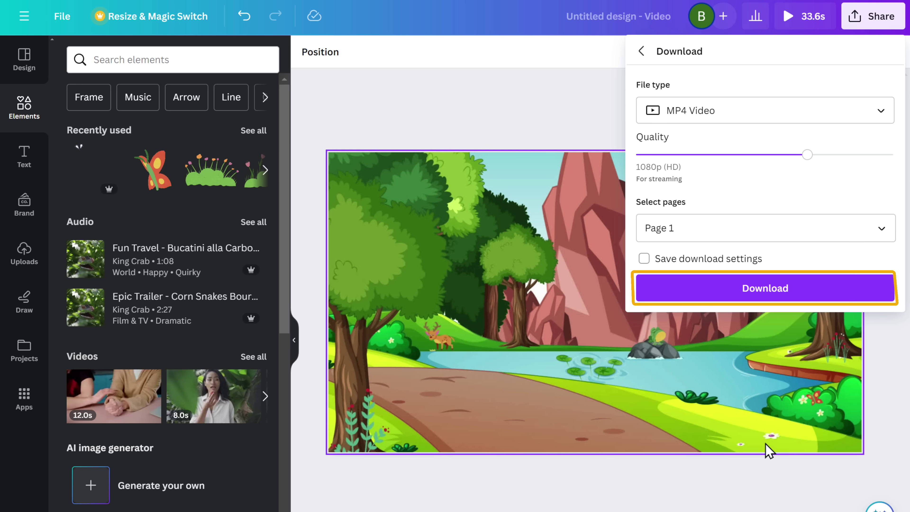
click(768, 293)
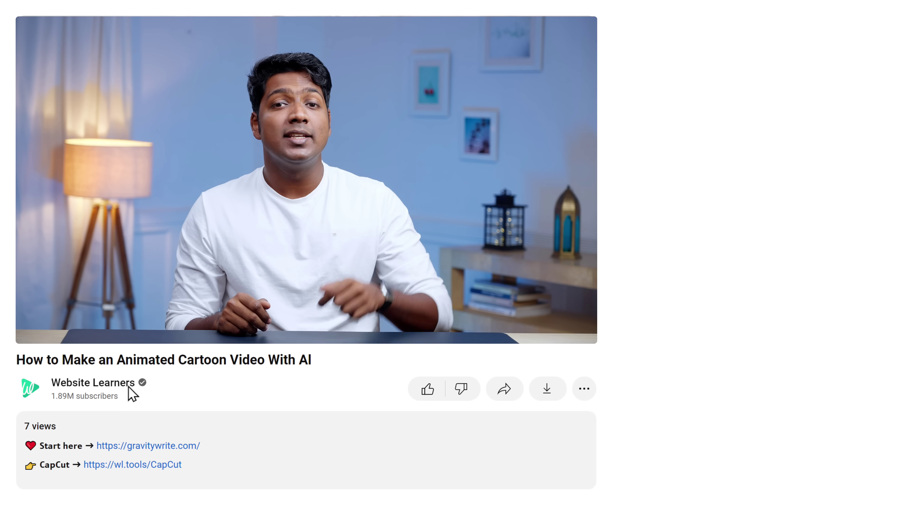
Step: Open the CapCut site from the tutorial description and sign up for a free account
click(135, 465)
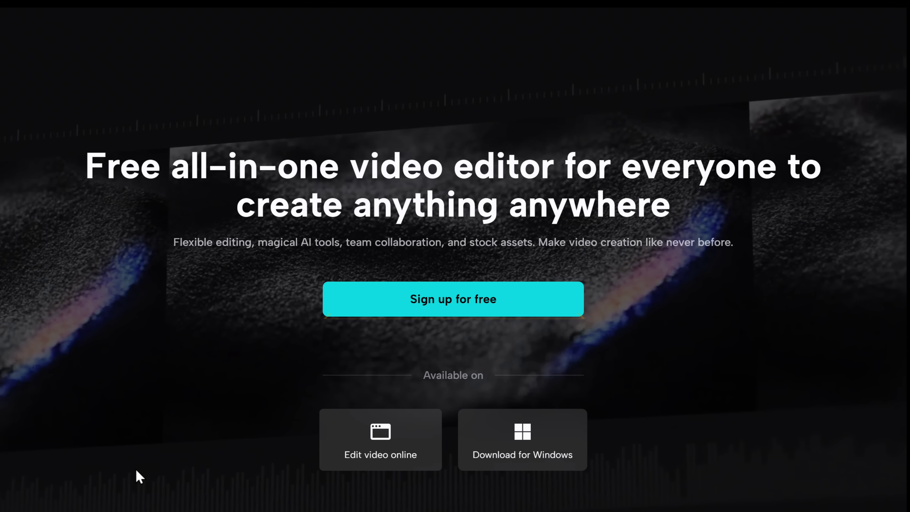
click(441, 307)
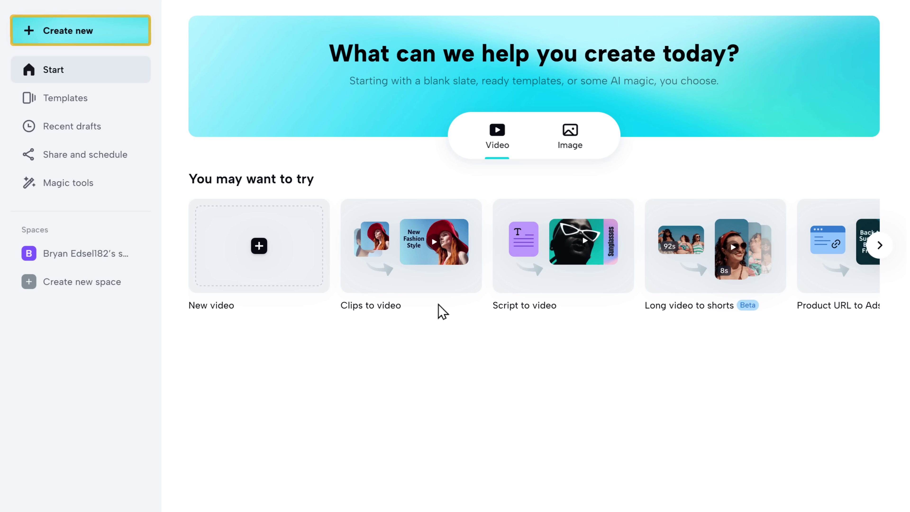
Step: Create a blank 16:9 project and upload all the character and scene clips
click(61, 36)
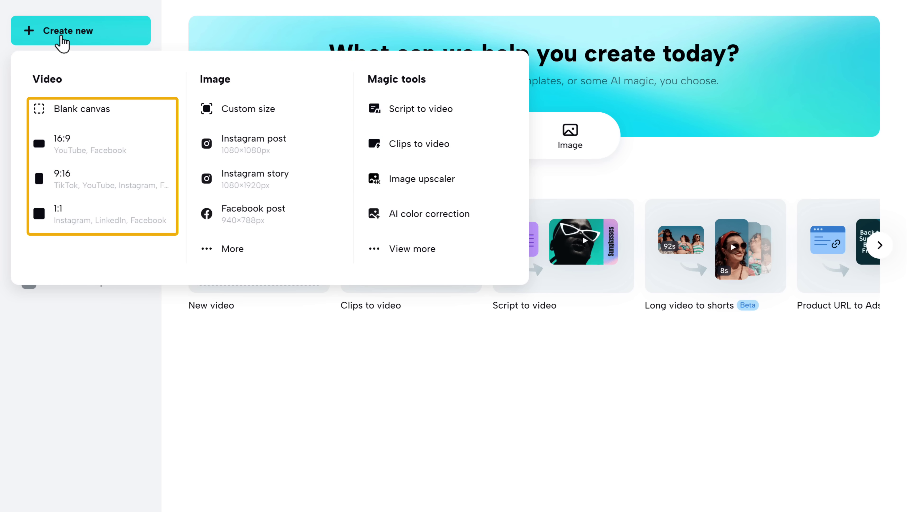
click(65, 146)
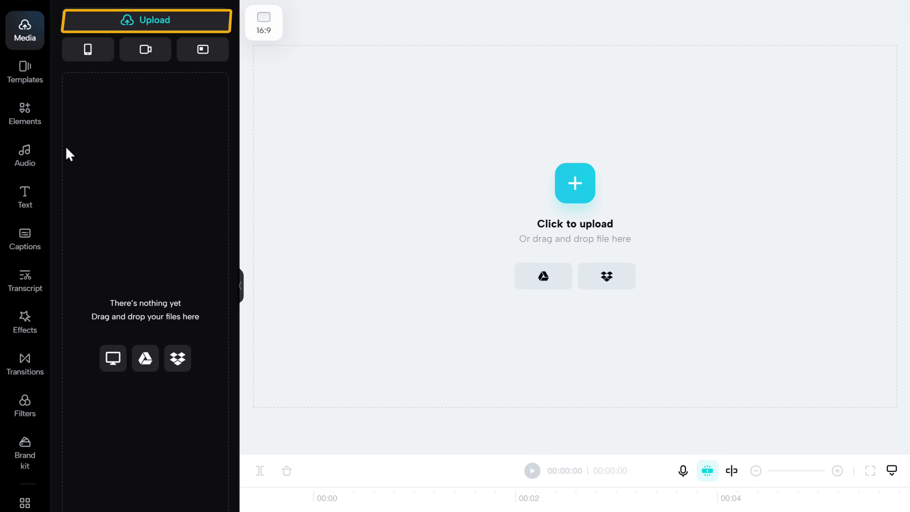
mouse_move(156, 28)
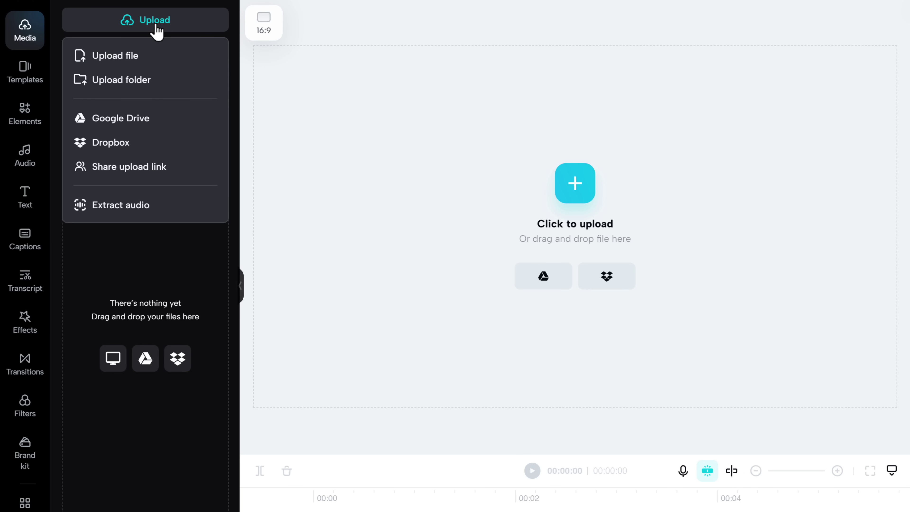
click(111, 58)
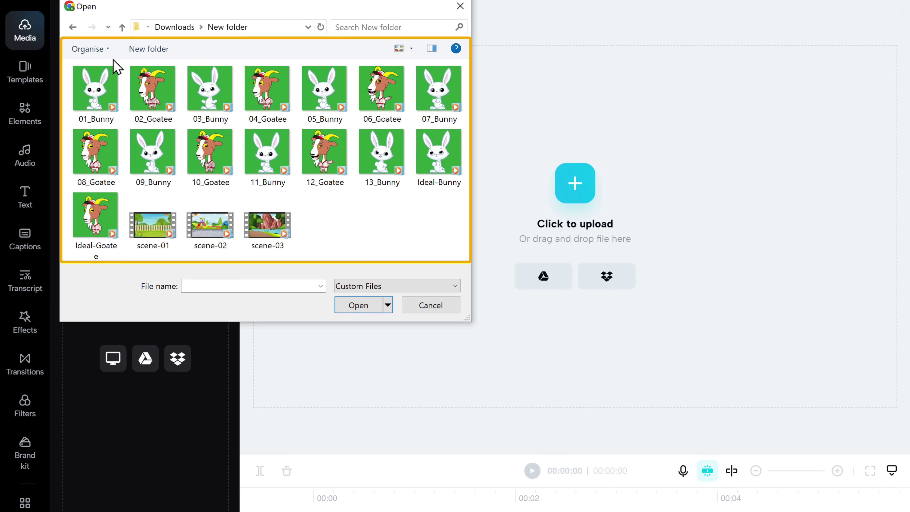
drag(114, 60, 465, 282)
click(358, 307)
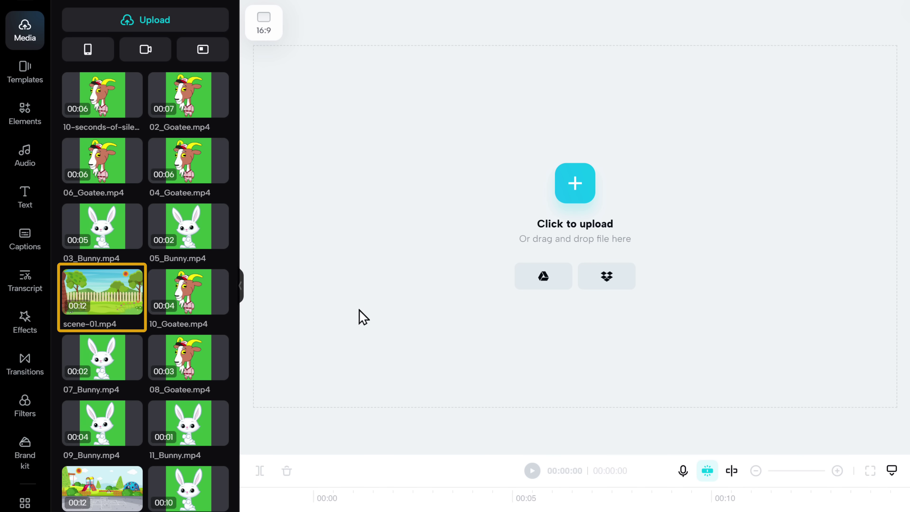
Step: Add scene-01.mp4 and layer 01_Bunny.mp4 over the park scene
click(109, 284)
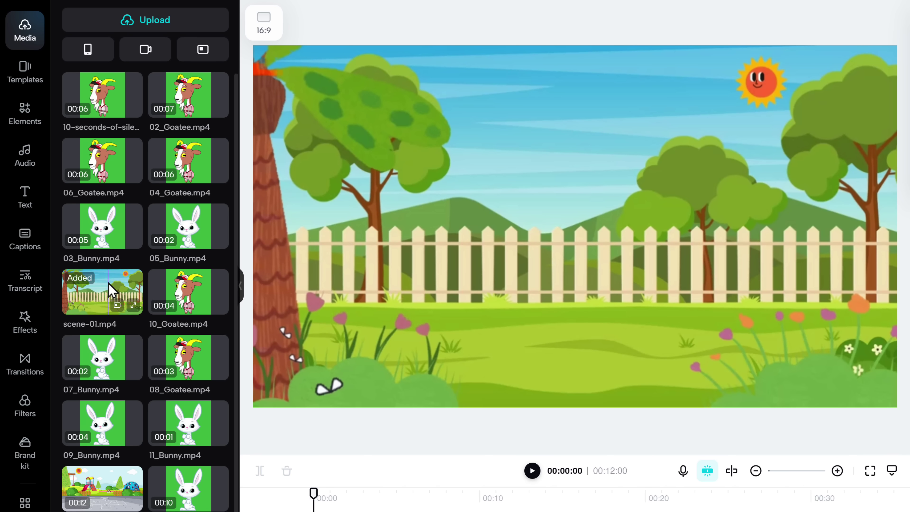
scroll(108, 289, down, 3)
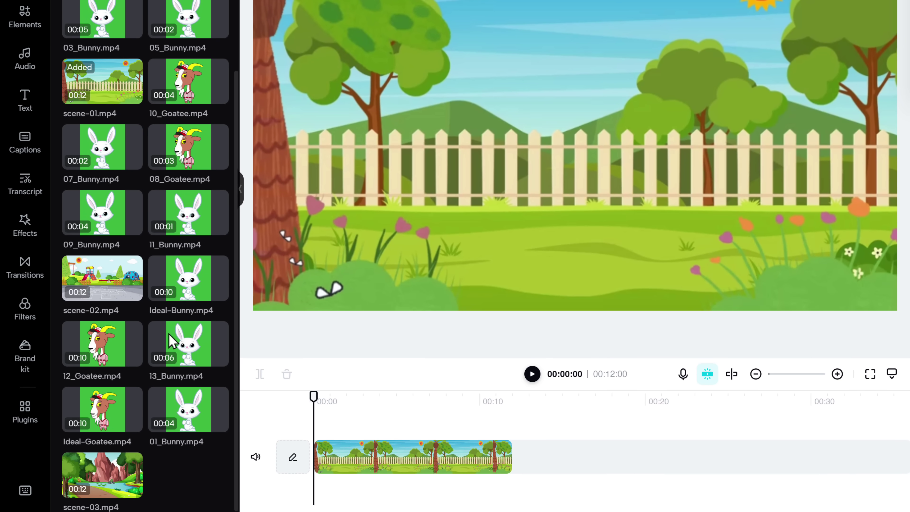
drag(219, 423, 413, 251)
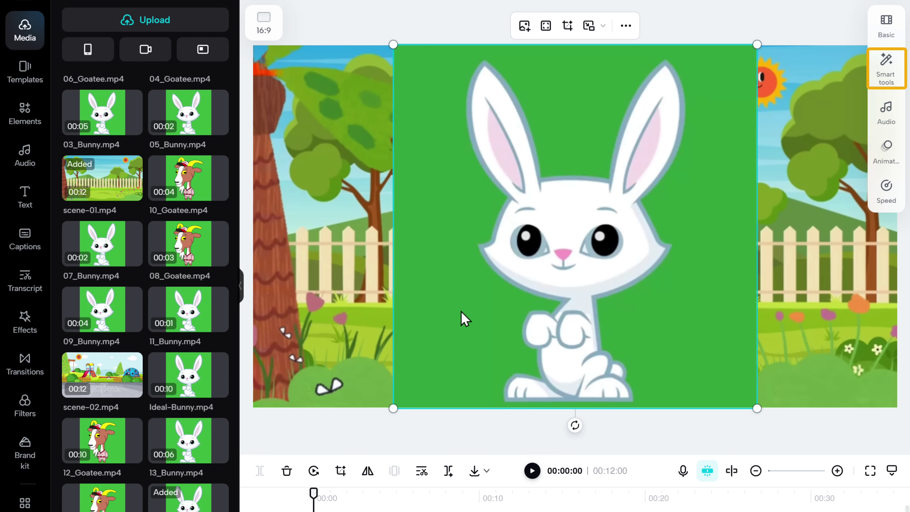
Step: Remove the bunny's green background with a chroma key on the sampled green
click(888, 91)
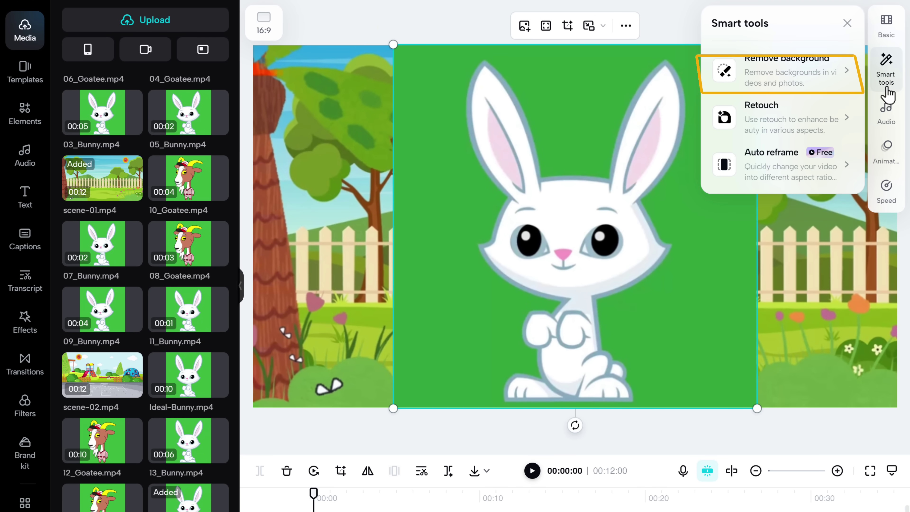
click(791, 67)
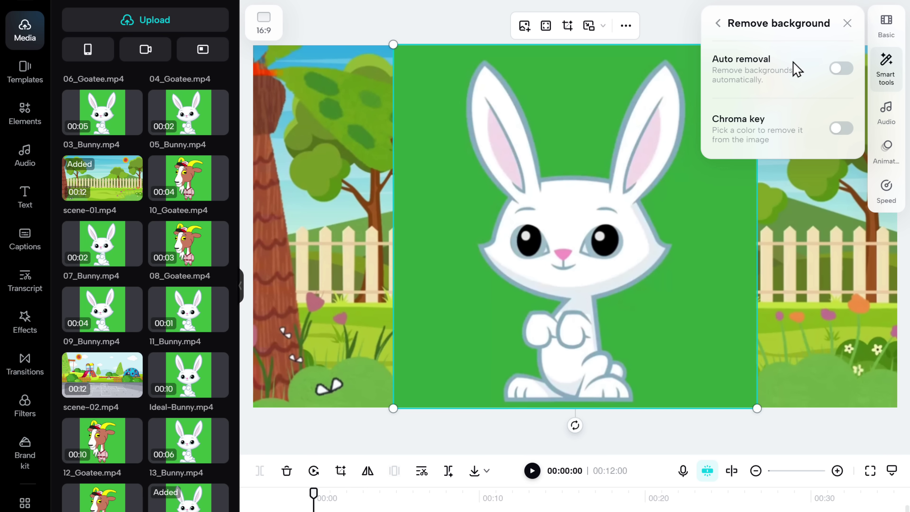
click(840, 128)
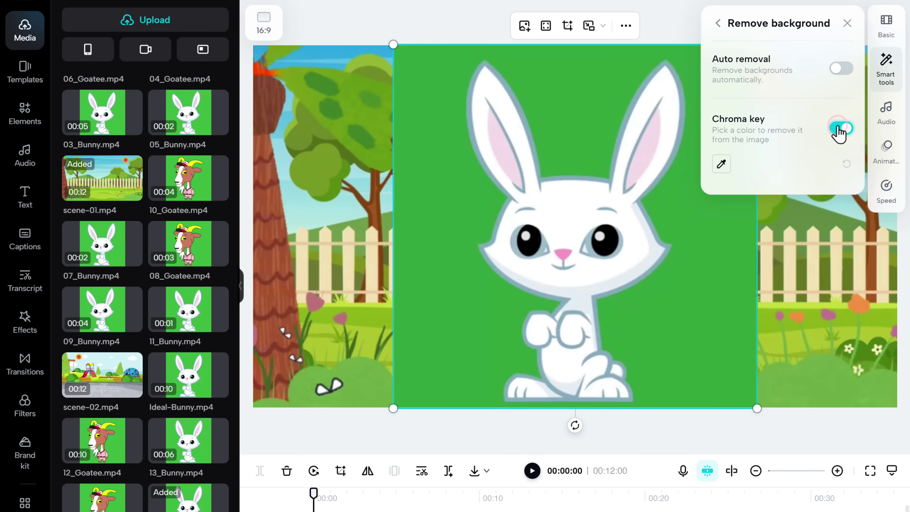
click(720, 165)
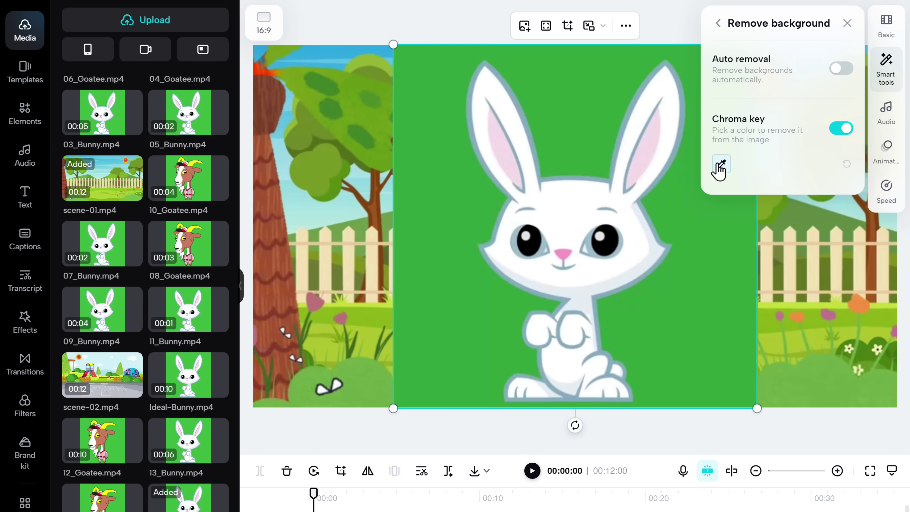
click(700, 216)
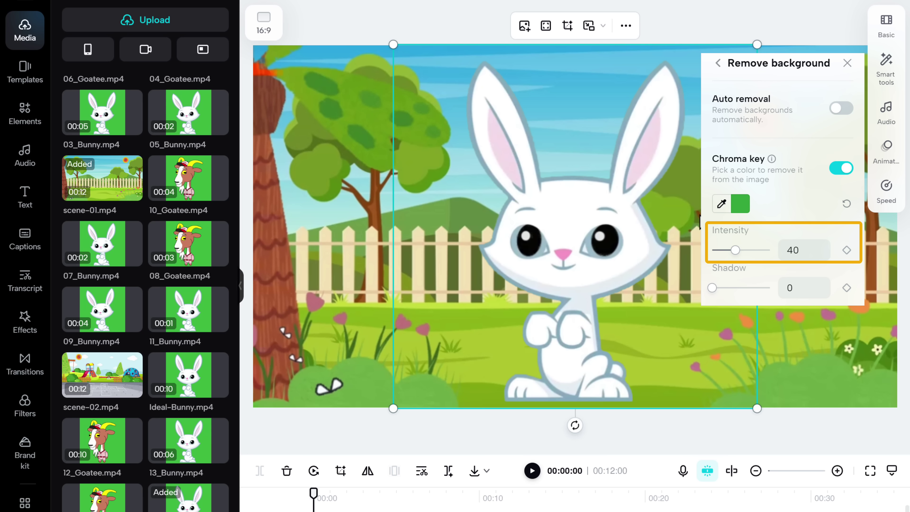
click(701, 222)
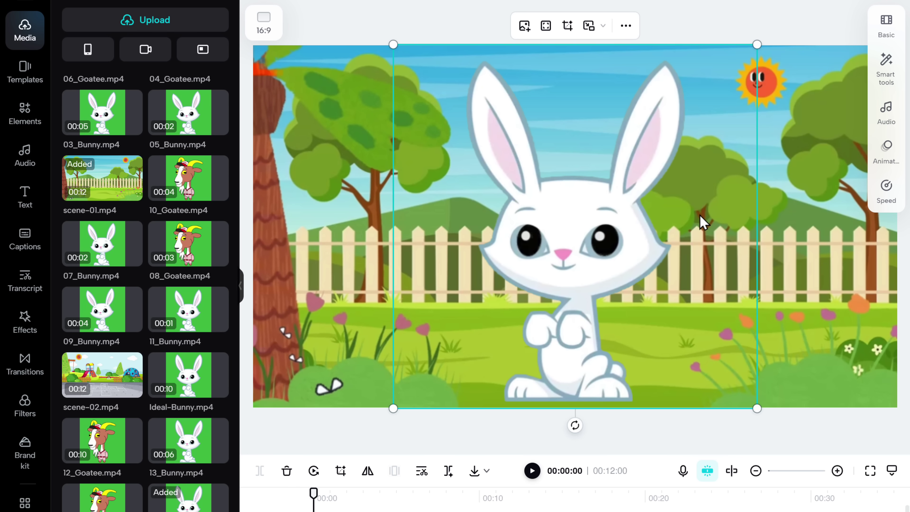
Step: Shrink the bunny to sit left of centre and flip it horizontally
drag(757, 46, 574, 156)
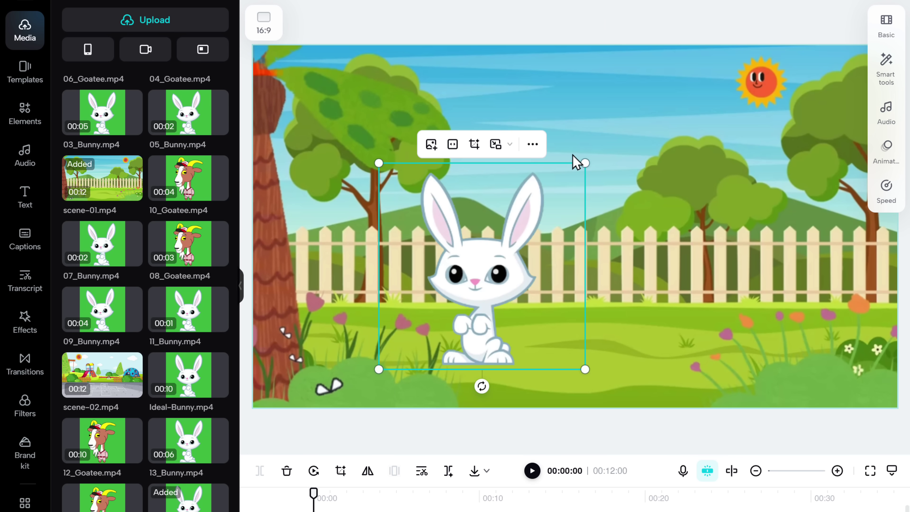
click(533, 145)
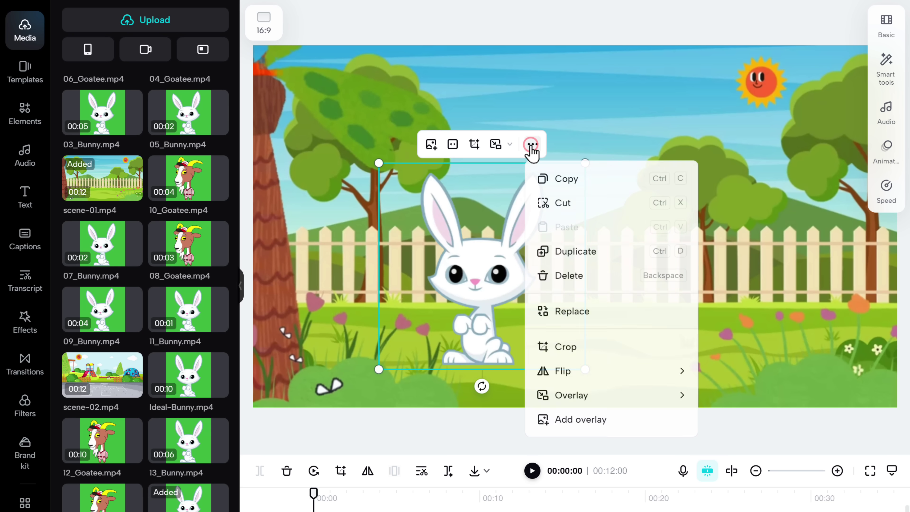
mouse_move(589, 383)
click(765, 382)
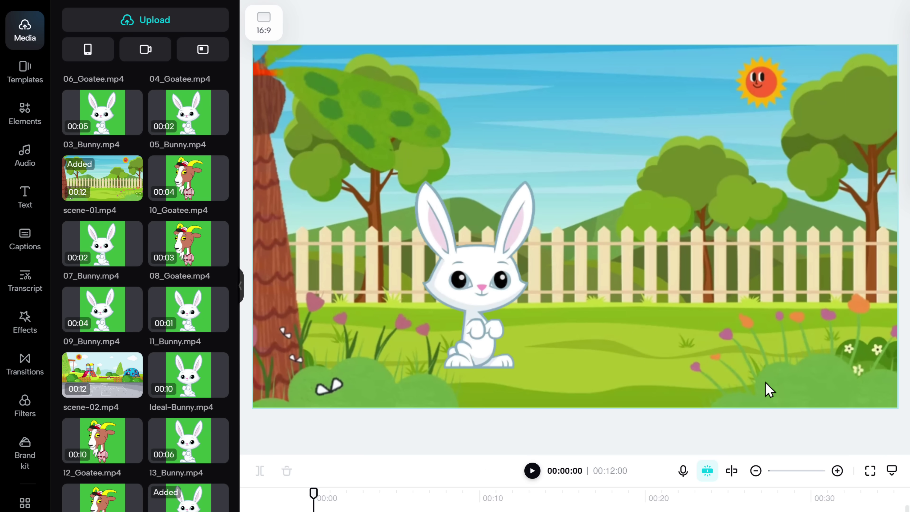
click(532, 471)
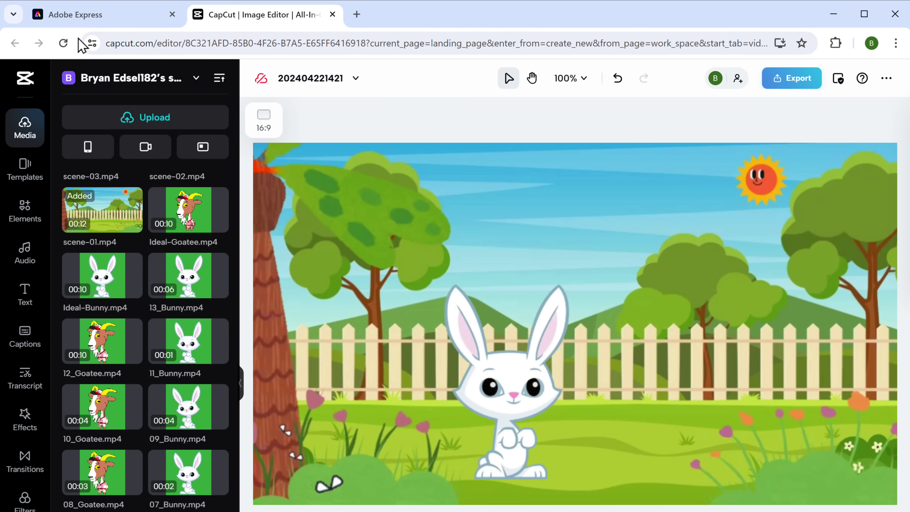
click(65, 16)
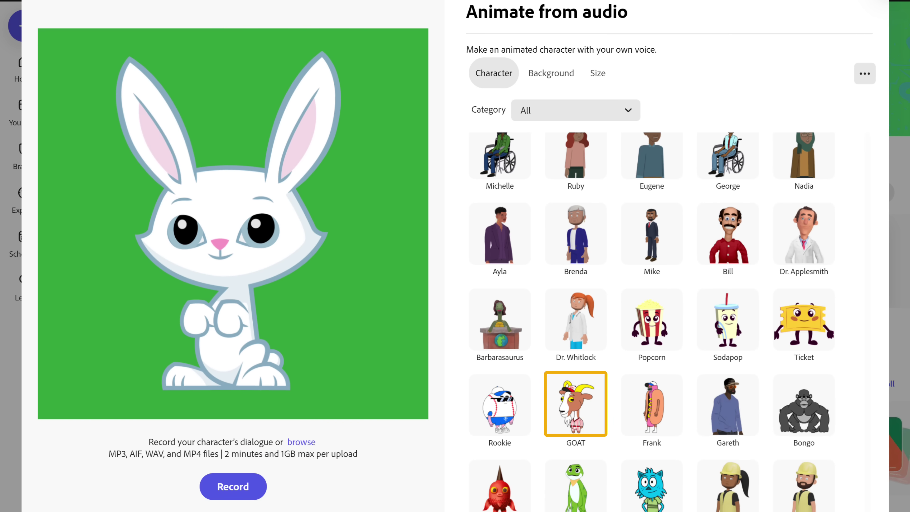
Step: Pick the GOAT character, turn off Enhance speech, and download the silent audio file
click(572, 405)
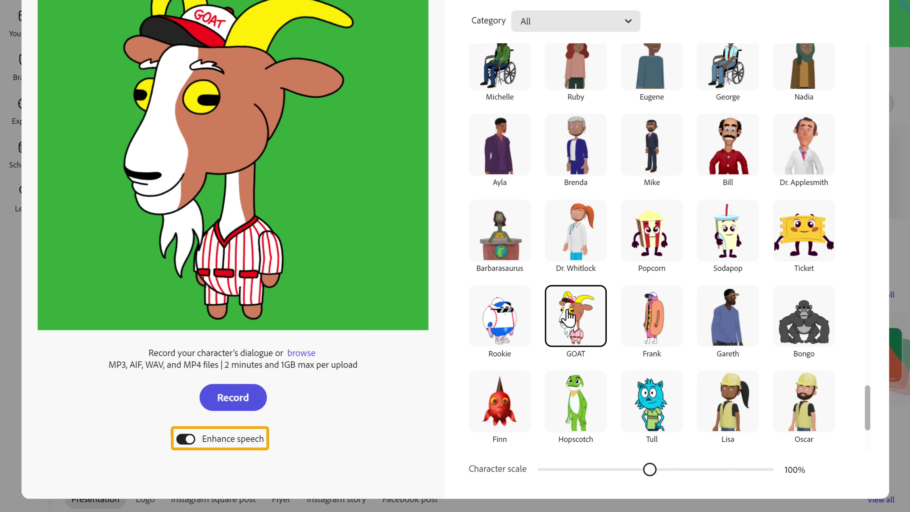
click(186, 439)
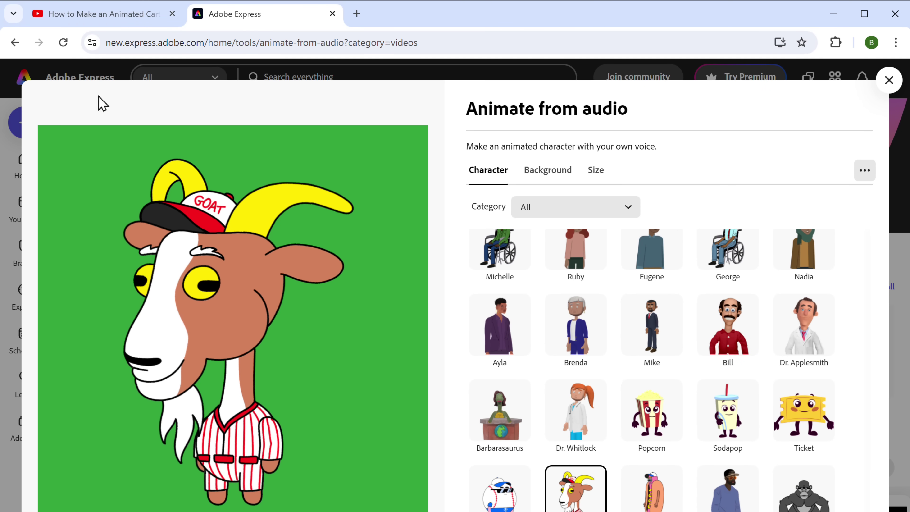
click(84, 16)
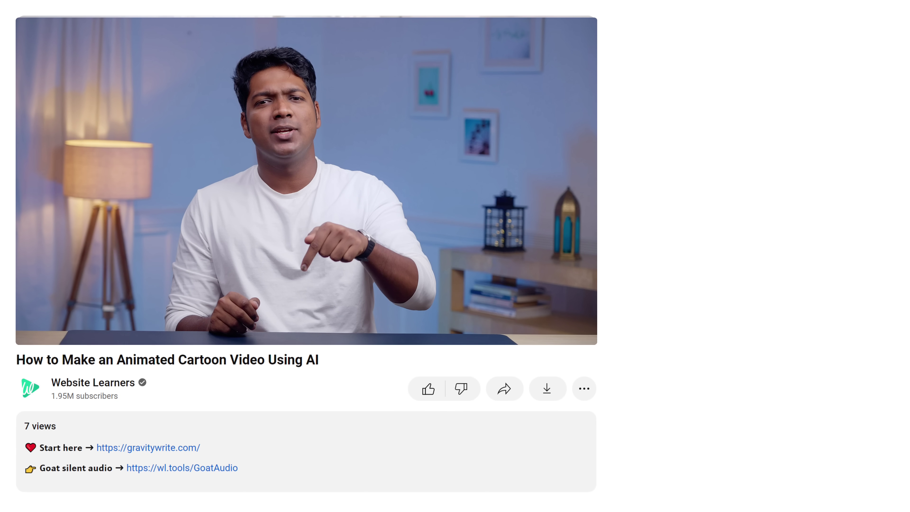
click(178, 468)
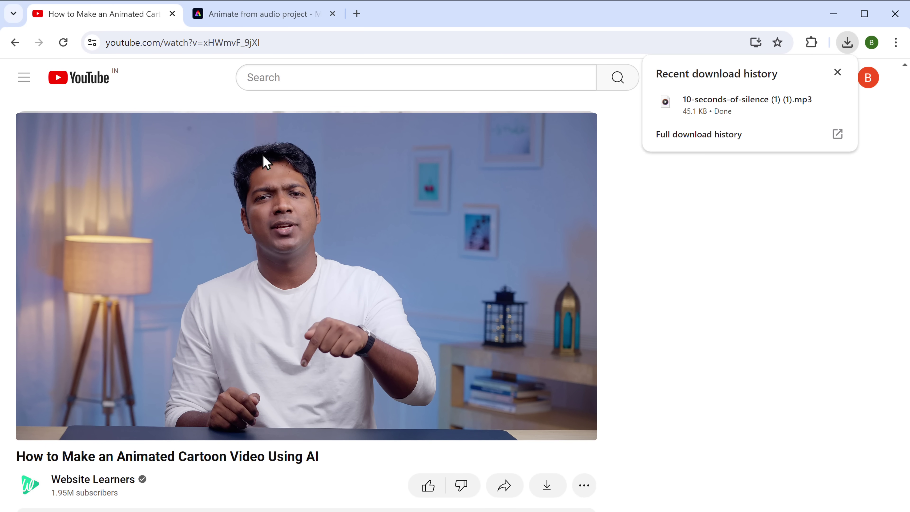
Step: Upload 10-seconds-of-silence, preview the animated goat, and download it as MP4
click(267, 16)
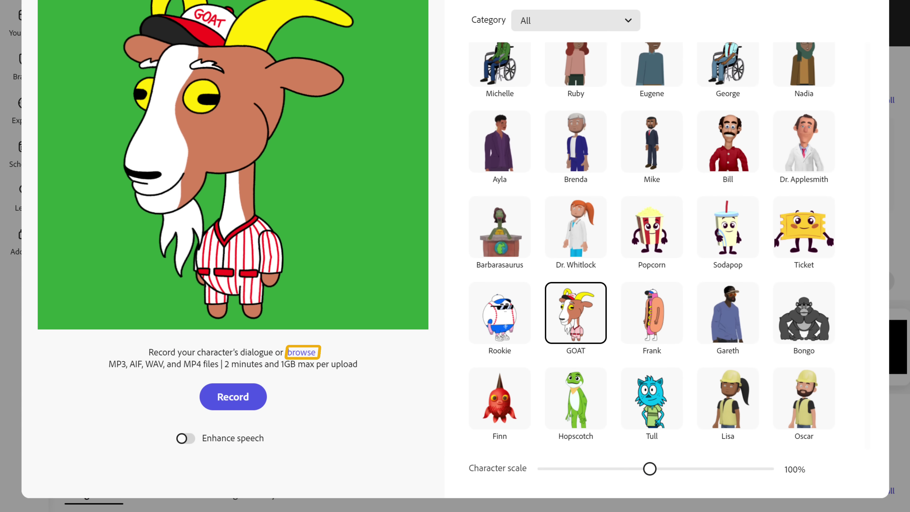
click(302, 353)
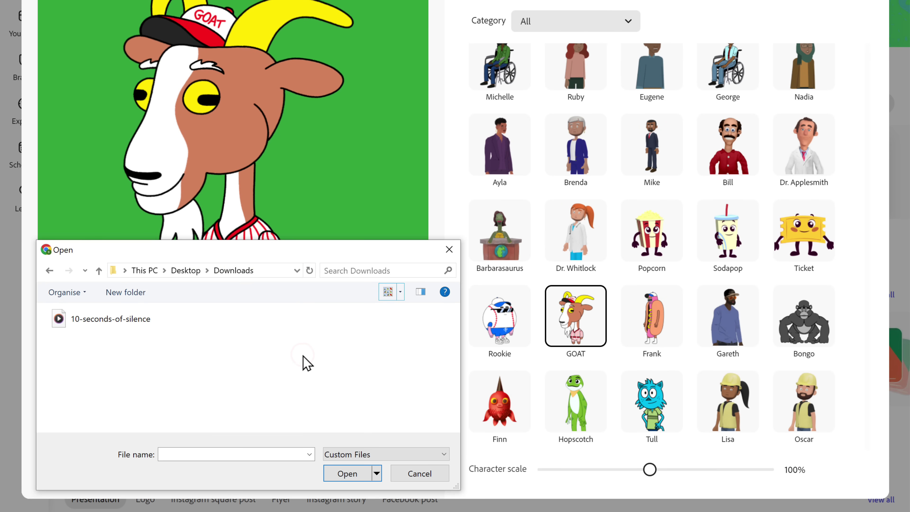
double_click(94, 323)
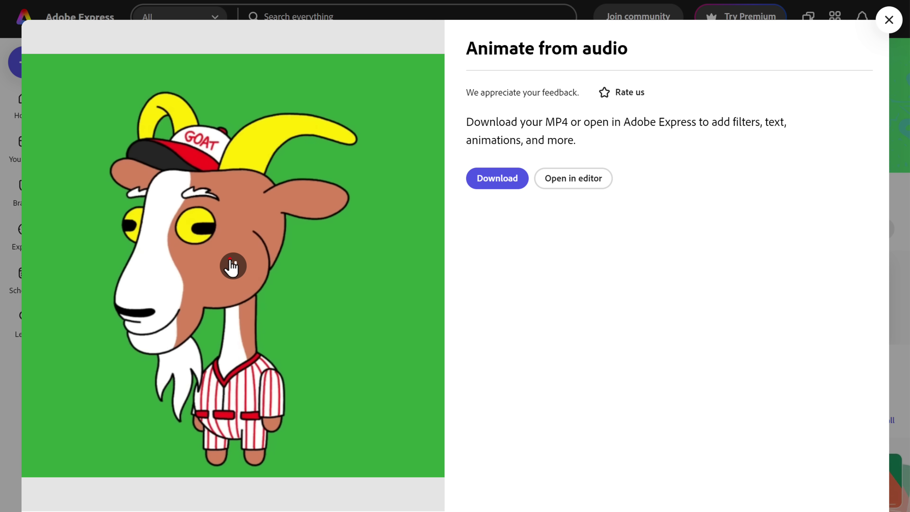
click(233, 266)
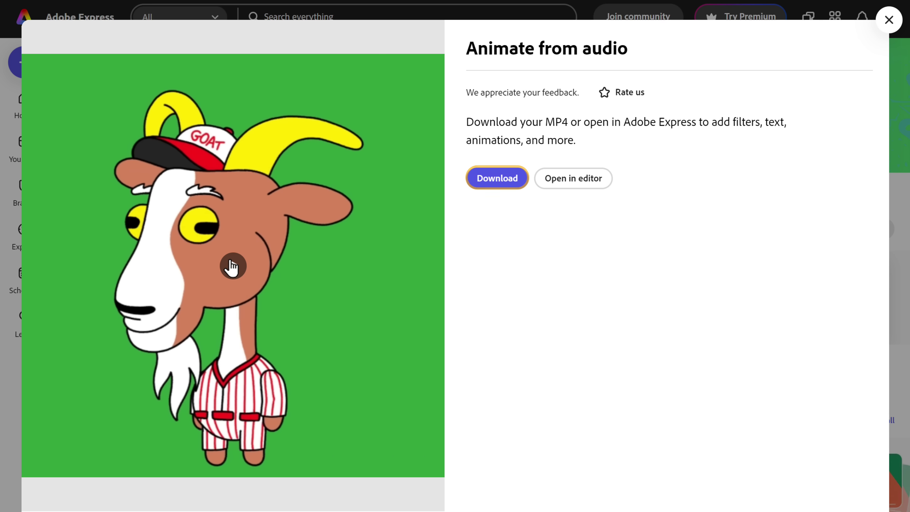
click(496, 182)
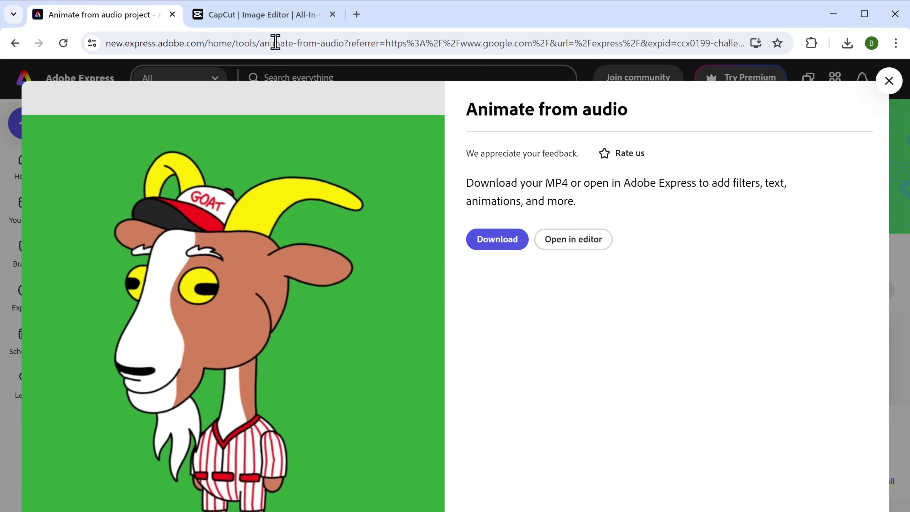
click(247, 17)
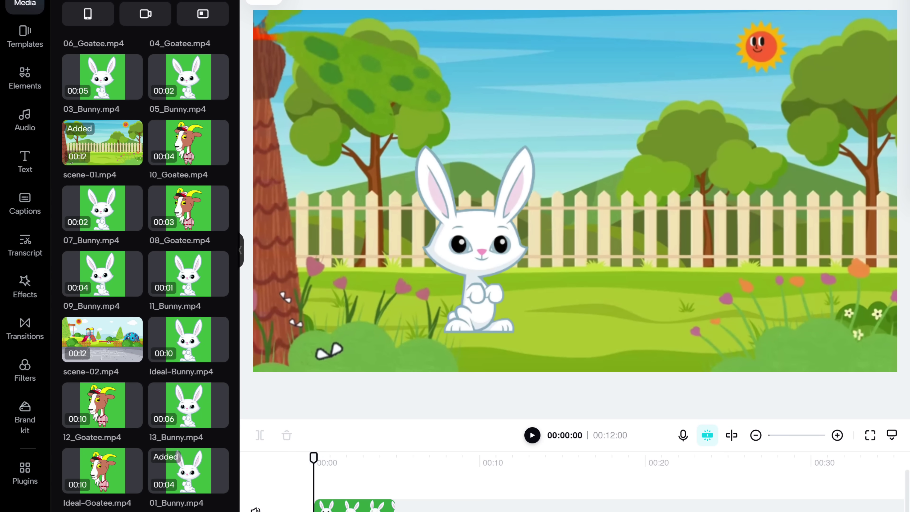
Step: Place the goat right of the park scene, add 02_Goatee, and put bunny clips on a second track
drag(115, 476, 616, 285)
click(532, 435)
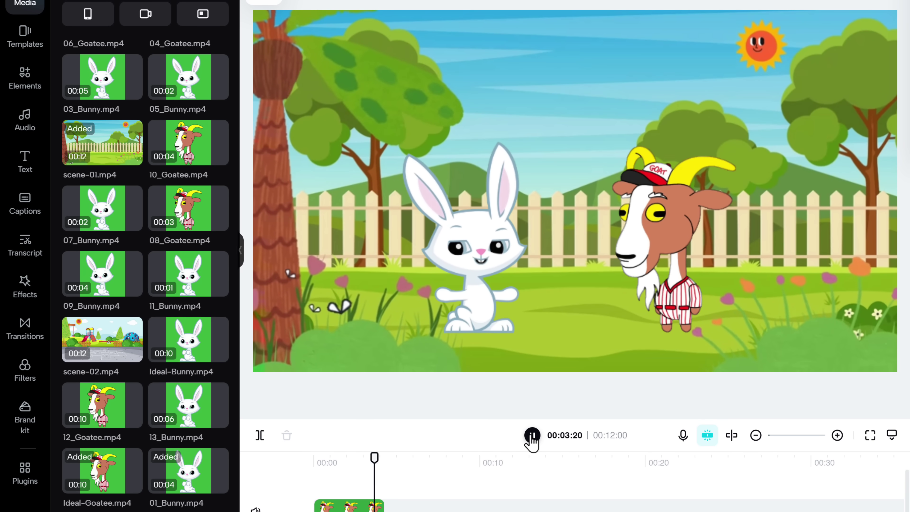
click(532, 436)
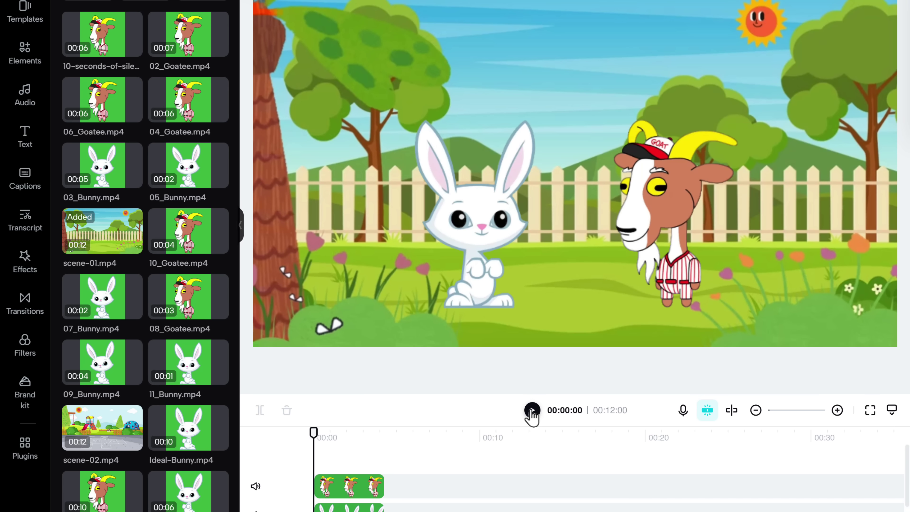
drag(211, 39, 382, 491)
click(187, 428)
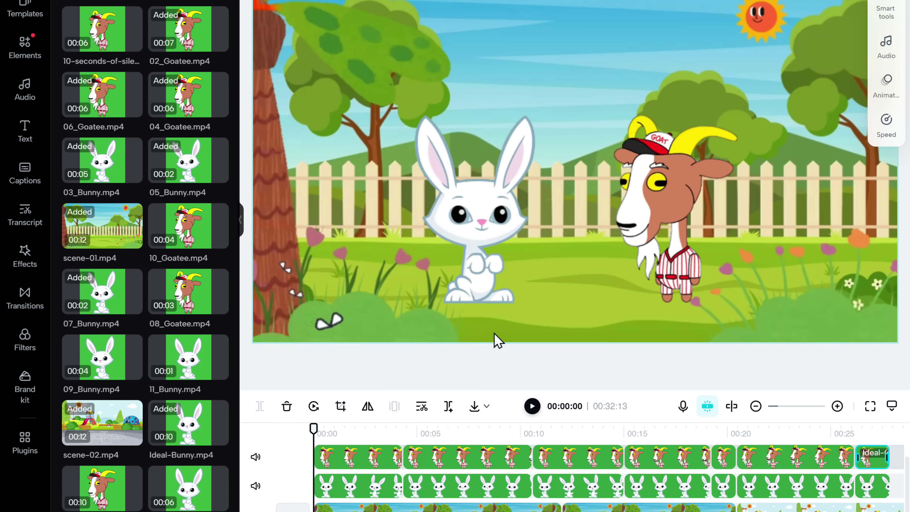
click(533, 406)
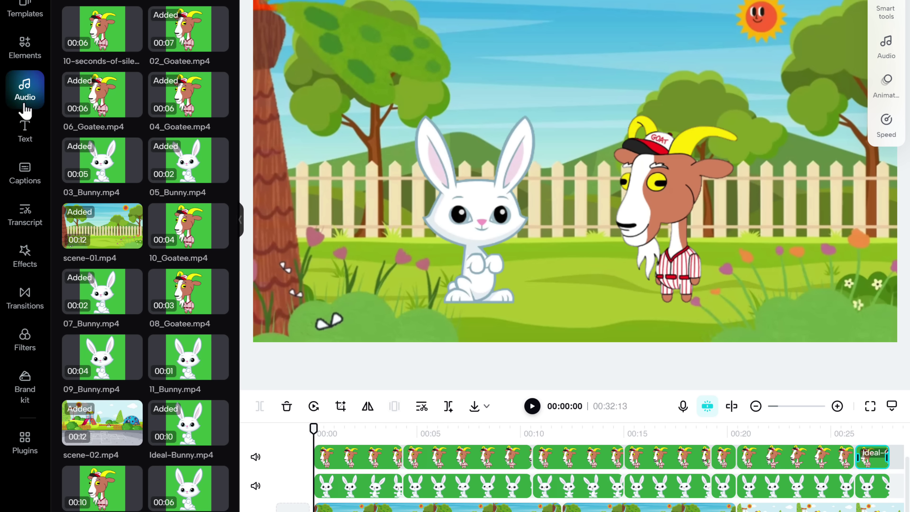
Step: Add the 'Birds chirping' sound to the audio track and lower its volume to -16.1 dB
click(25, 110)
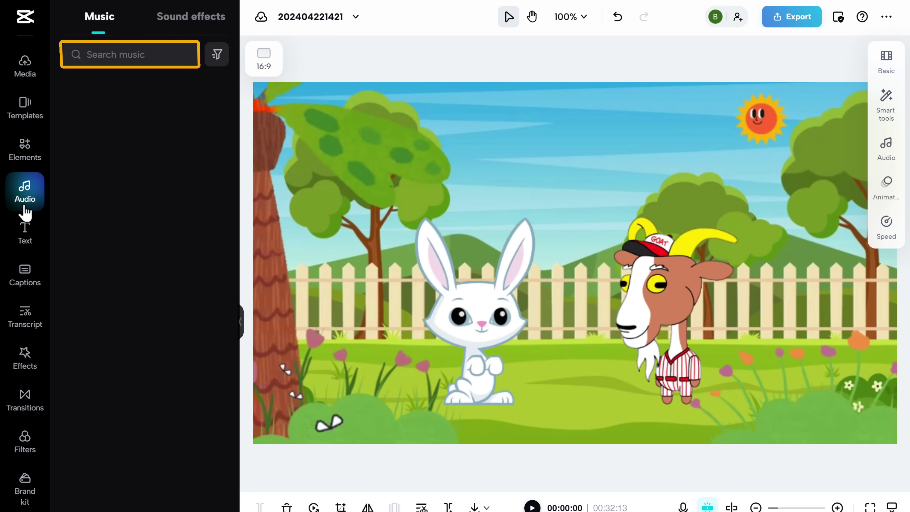
click(118, 55)
text(Bir)
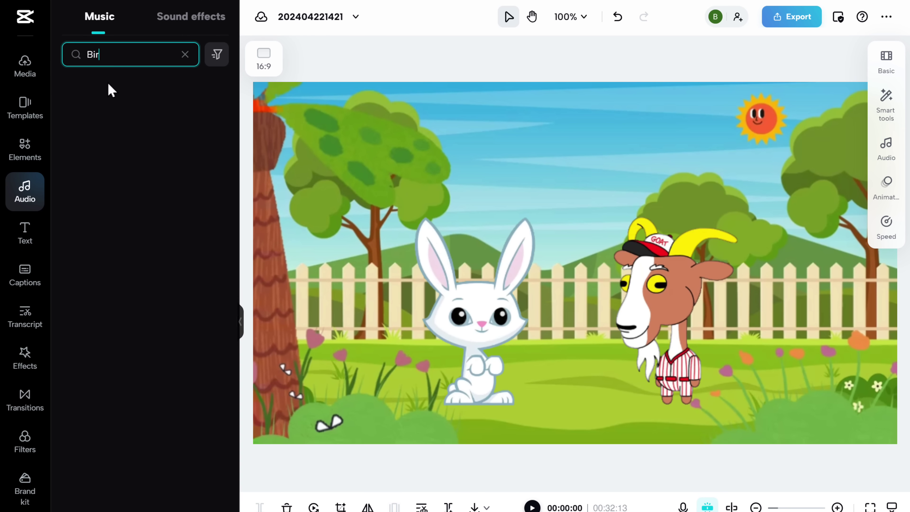
text(ds chirping)
key(Return)
click(84, 106)
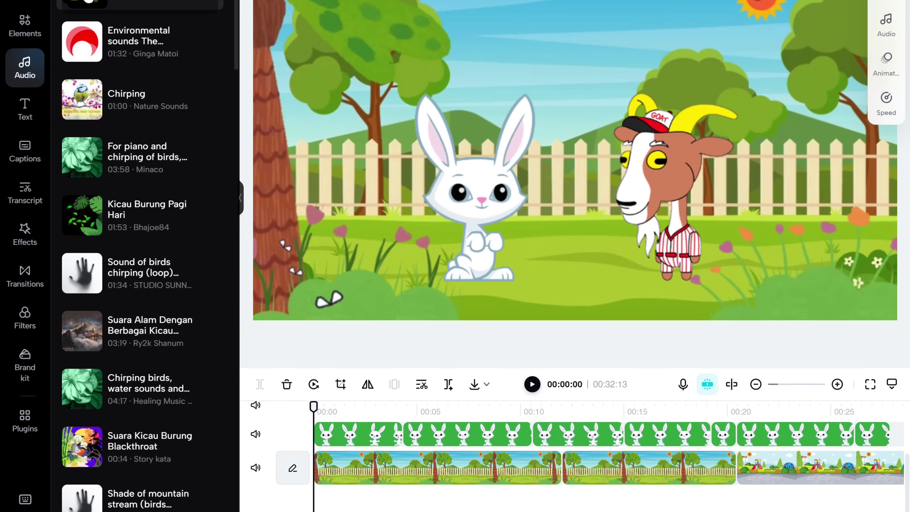
drag(84, 111, 318, 502)
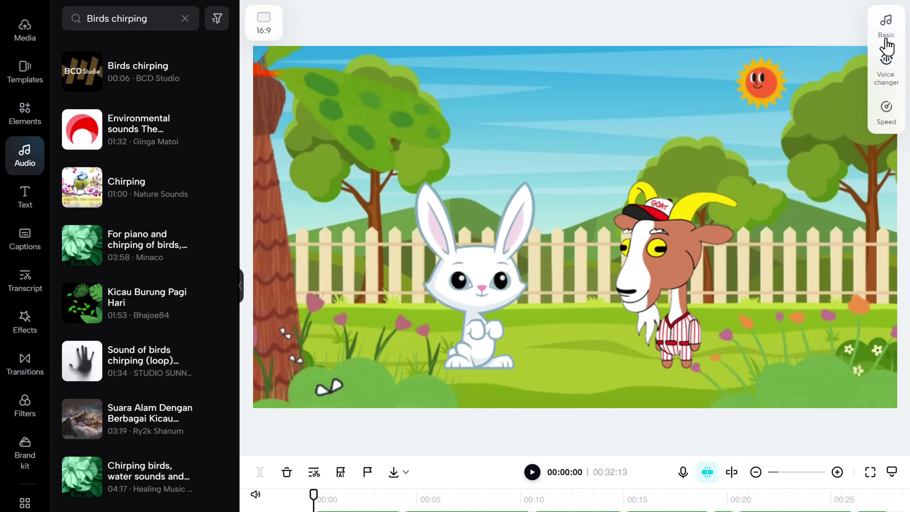
click(886, 29)
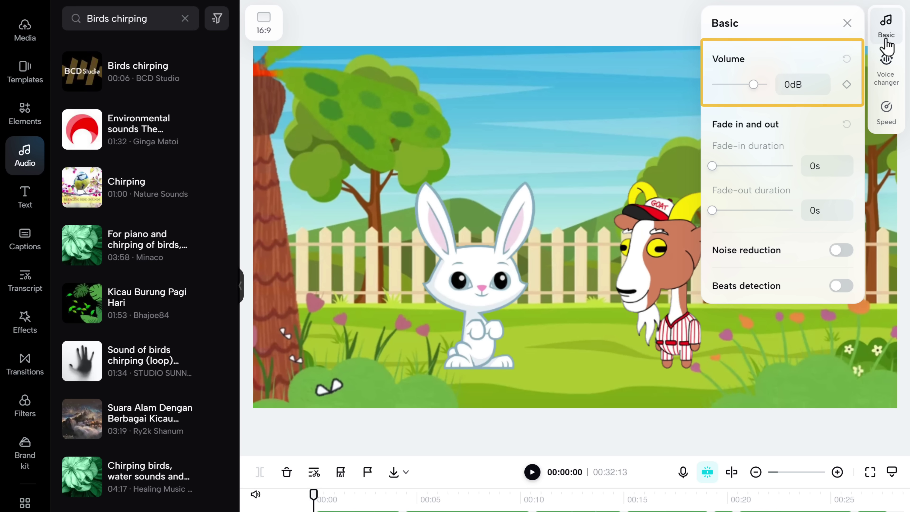
drag(754, 92, 746, 91)
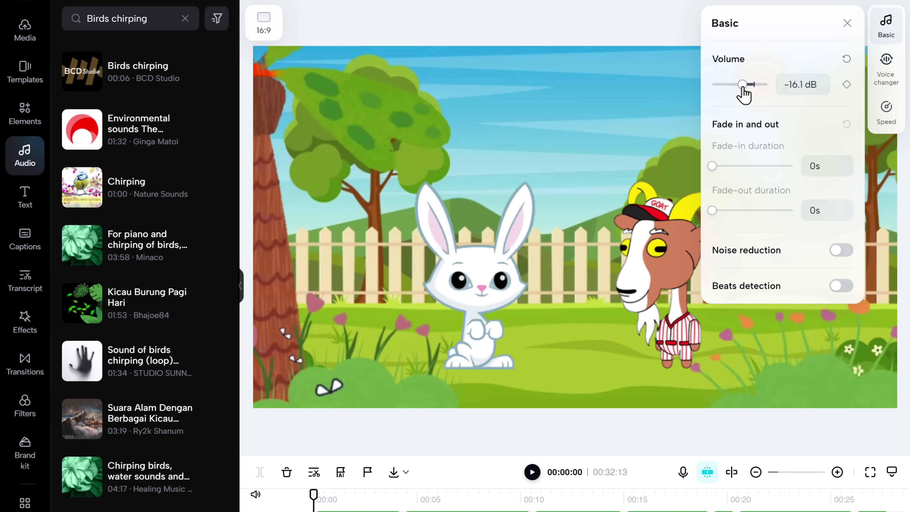
click(745, 94)
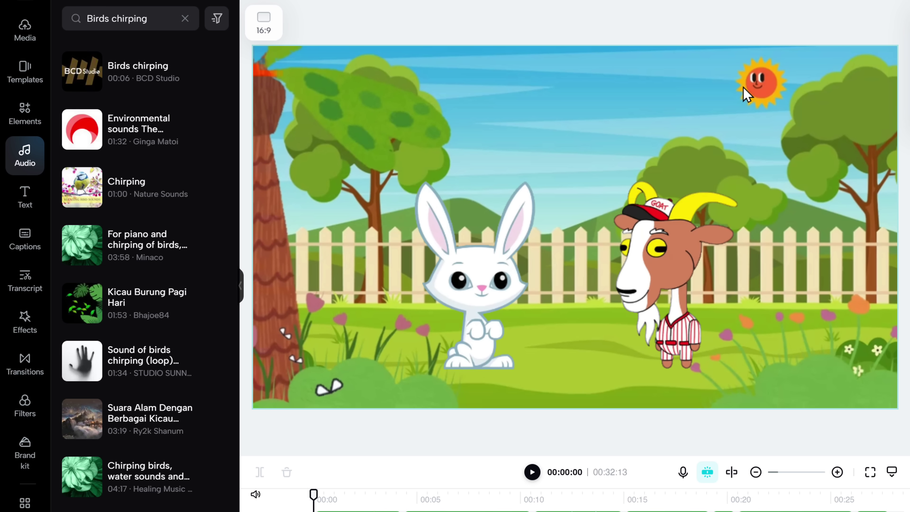
Step: Play the video to about 00:18, pause, and bring up the Transitions list
click(531, 473)
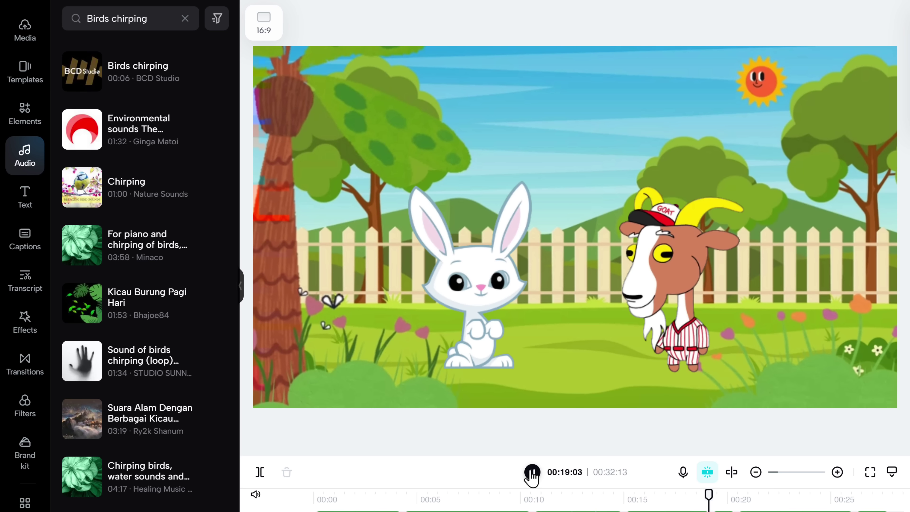
click(532, 473)
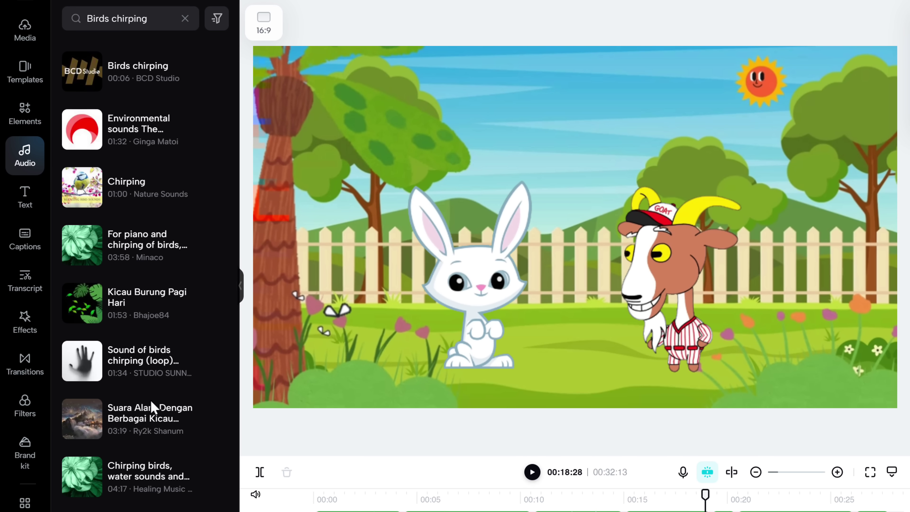
click(24, 369)
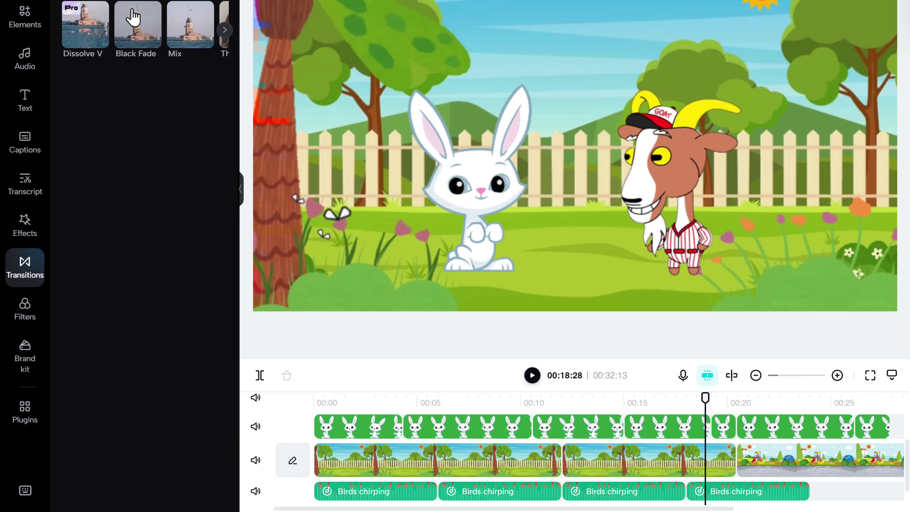
Step: Place a Black Fade transition between the park and playground clips, review it, and bring up captions
drag(132, 16, 737, 461)
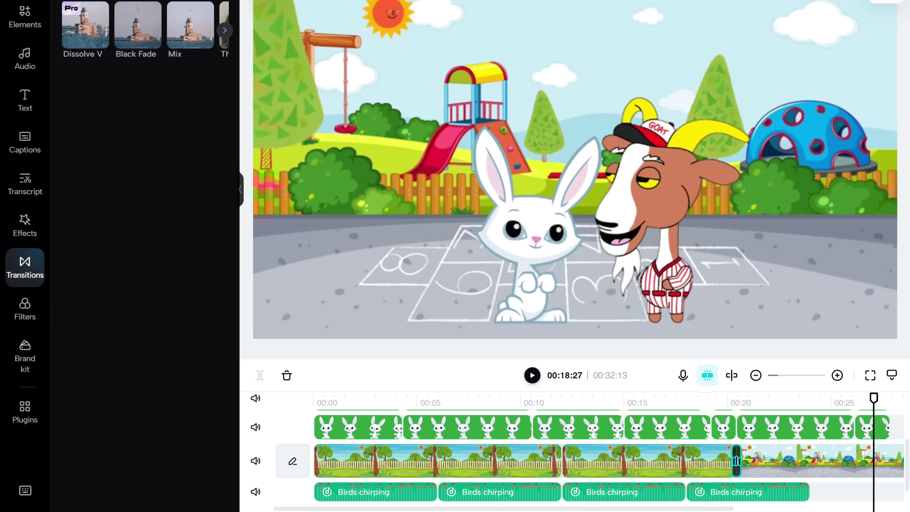
click(736, 466)
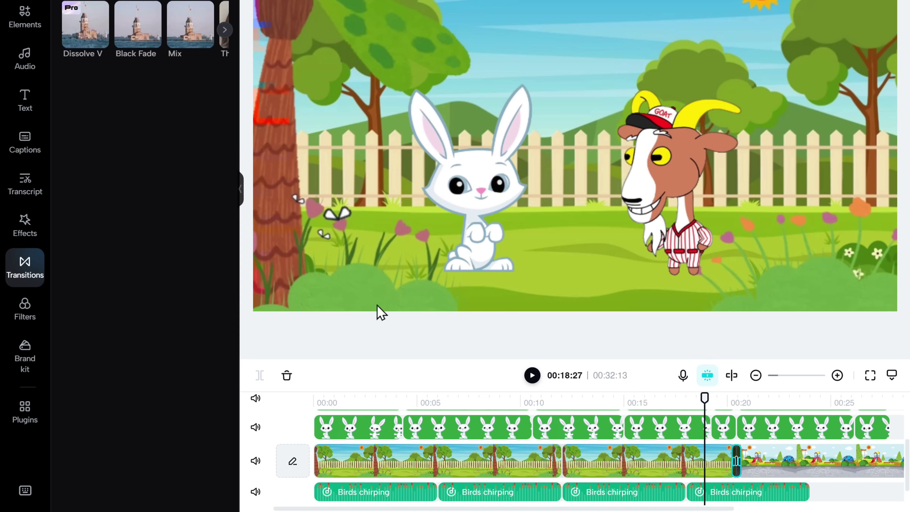
click(25, 158)
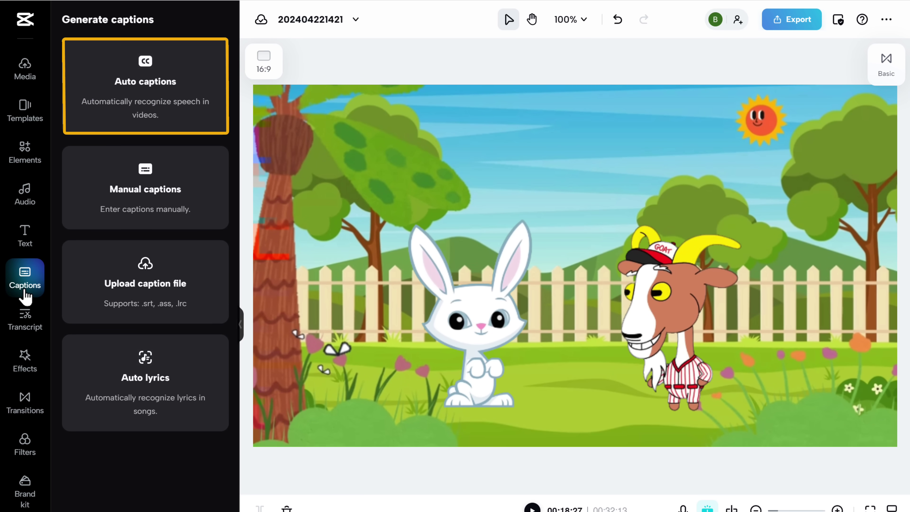
Step: Auto-generate English (US) captions and apply the outlined green-highlight preset style
click(129, 90)
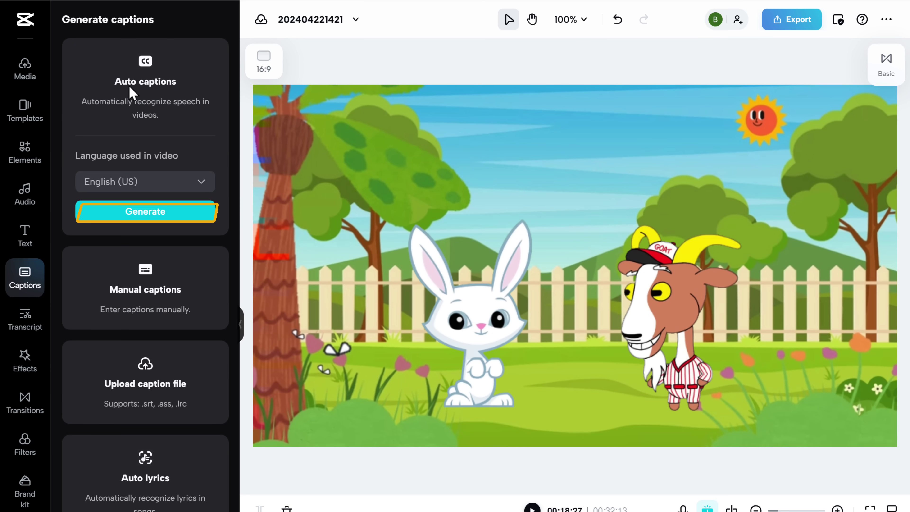
click(141, 213)
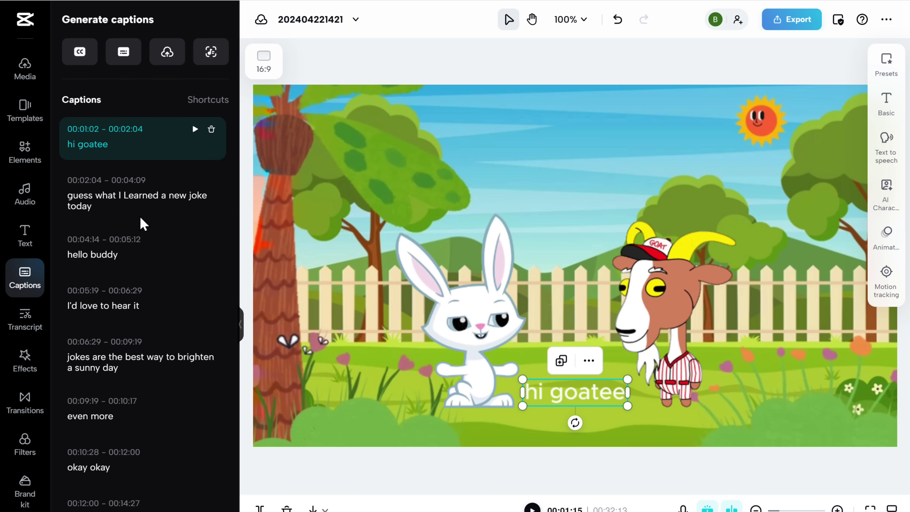
click(887, 75)
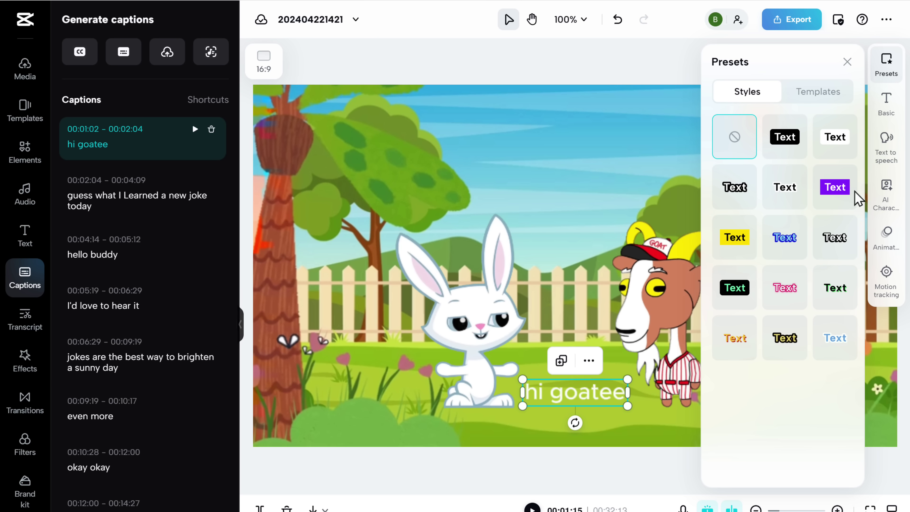
click(835, 251)
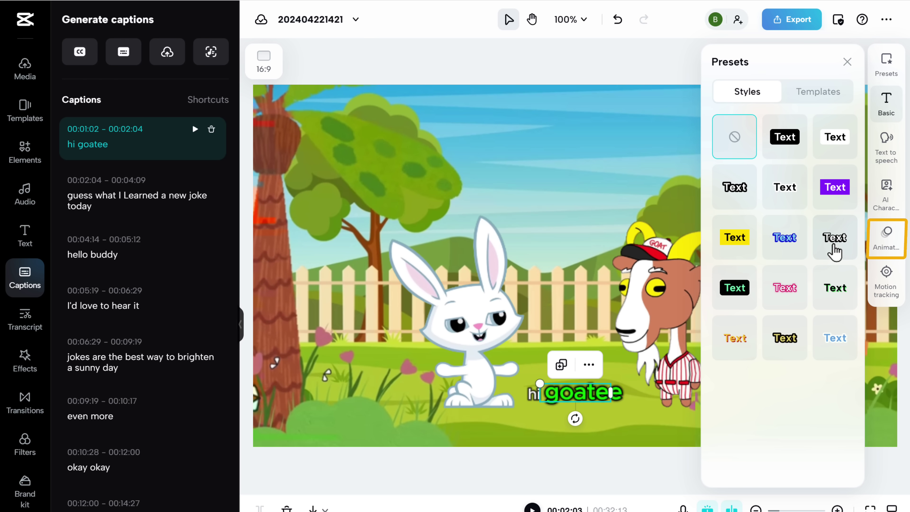
Step: Move the captions lower, near the bottom of the video frame
click(887, 252)
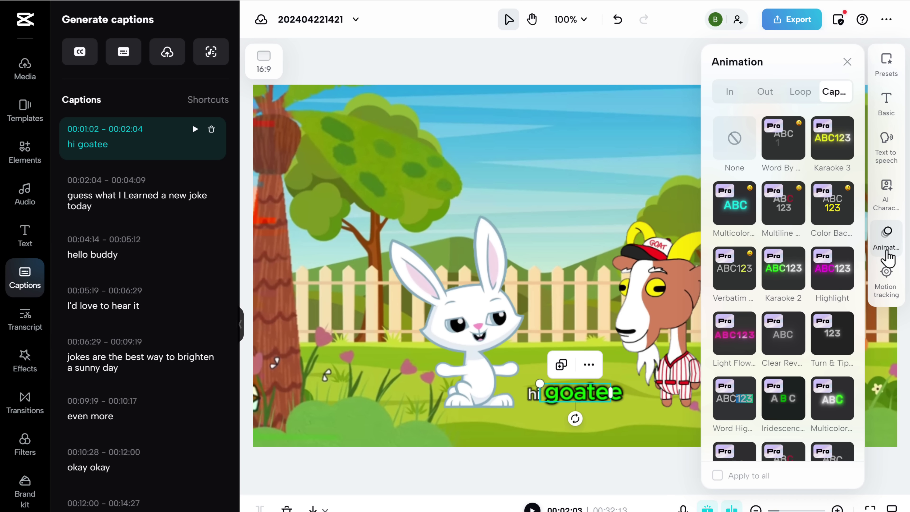
click(887, 251)
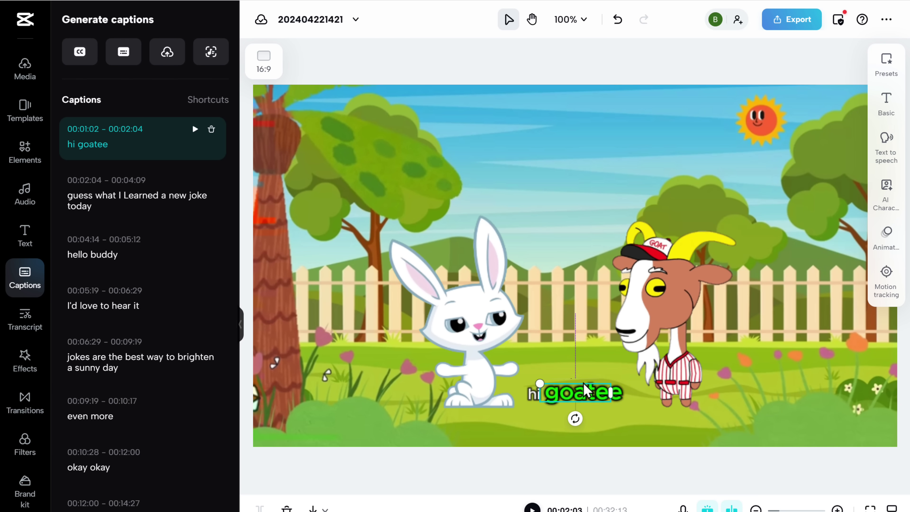
drag(574, 396, 573, 419)
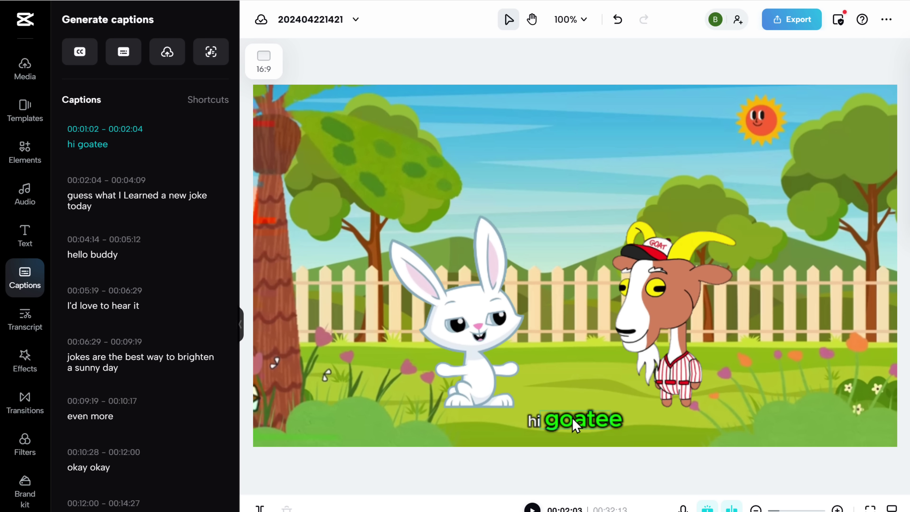
Step: Set the download export name to 'Giggles with Bunny & Goatee' with 4k resolution
click(792, 23)
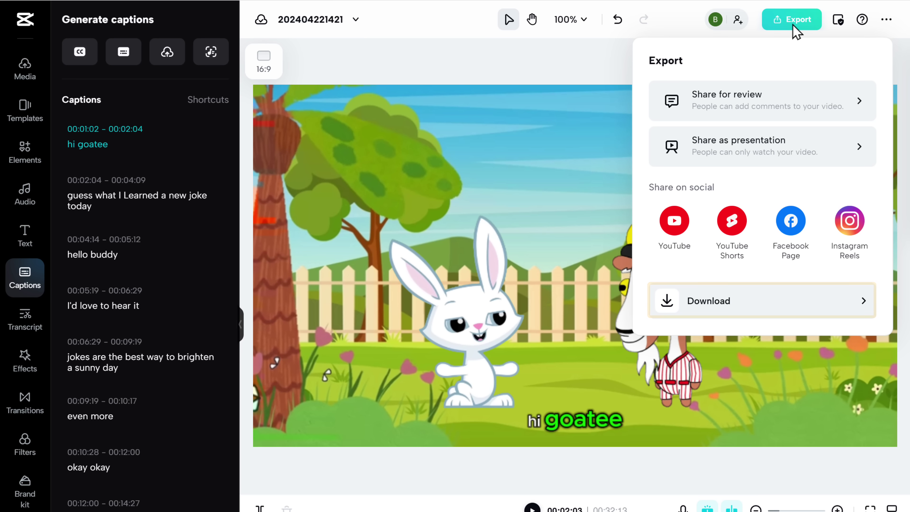
click(711, 313)
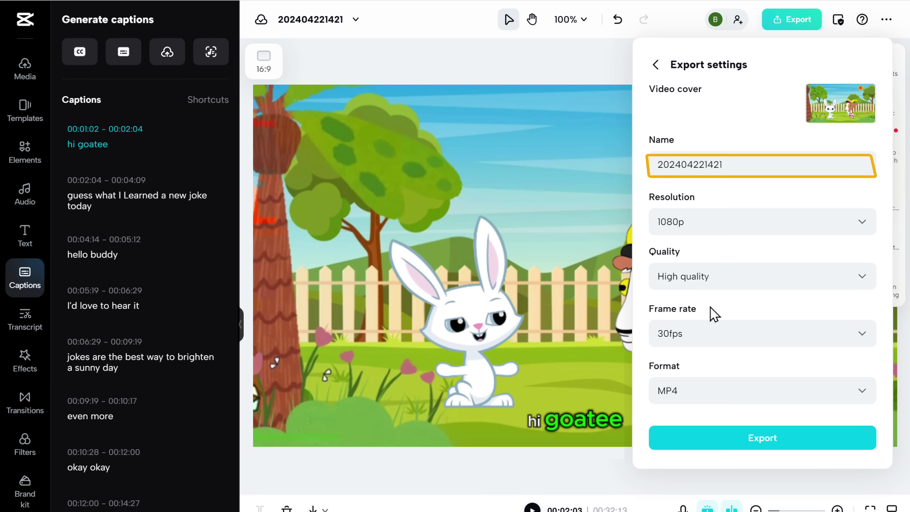
click(728, 165)
double_click(728, 165)
text(Giggles with Bunny & Goatee)
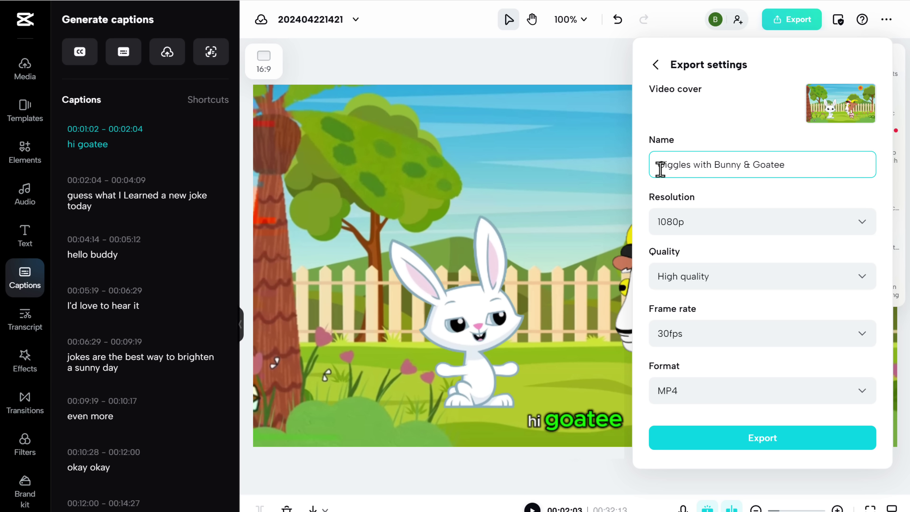
click(669, 225)
click(669, 357)
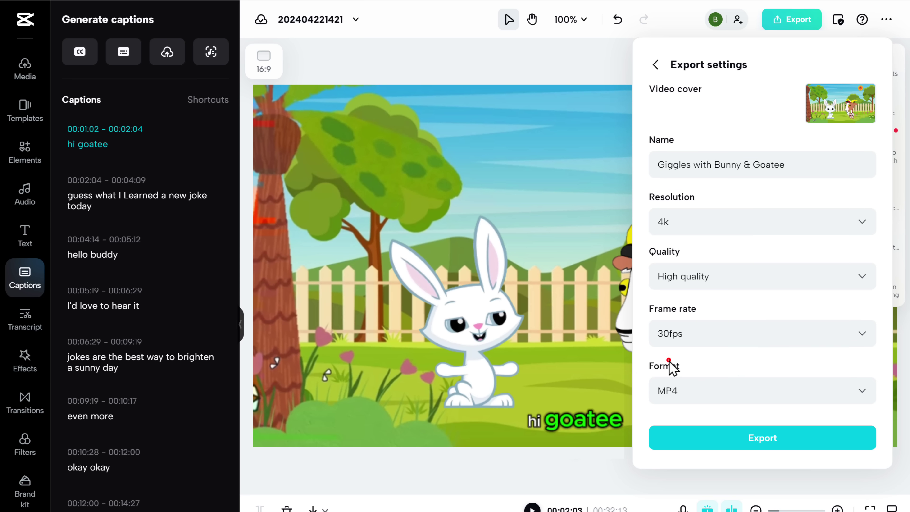